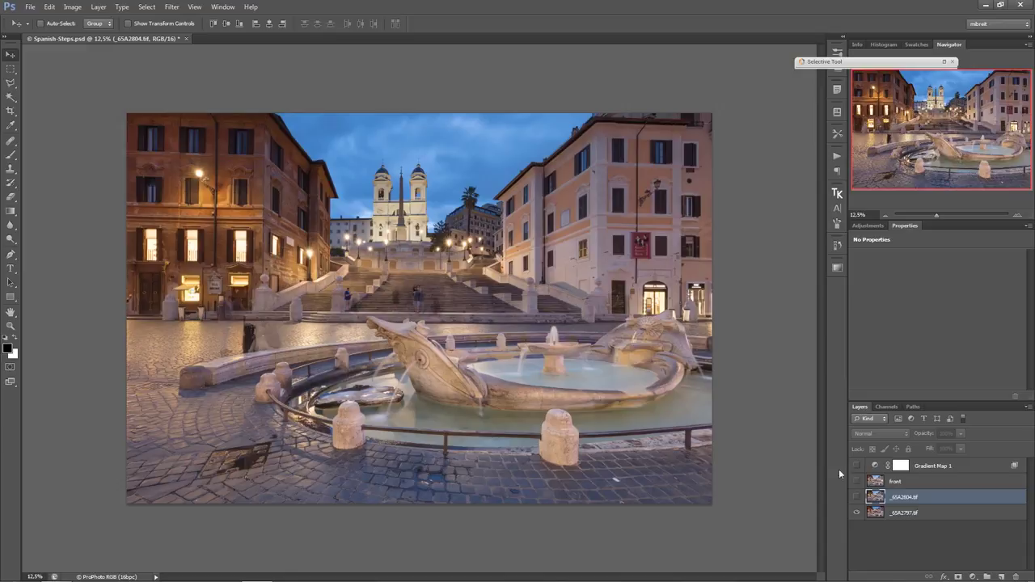
Show the _65A2804.tif and front layers and auto-align them with _65A2797.tif using the Auto projection
{"action": "left_click", "coordinate": [856, 497]}
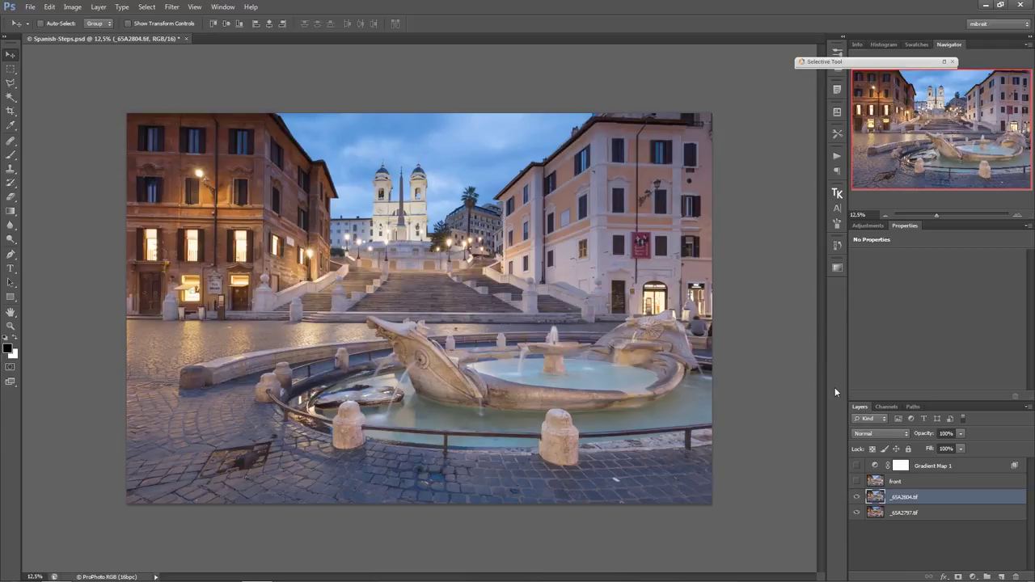
{"action": "left_click", "coordinate": [857, 482]}
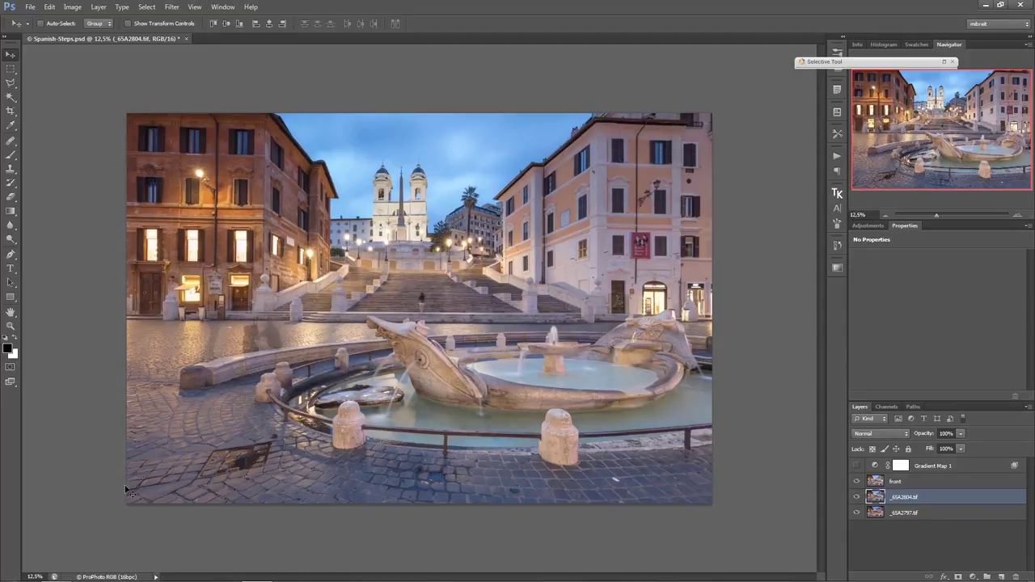
{"action": "left_click", "coordinate": [924, 482], "text": "ctrl"}
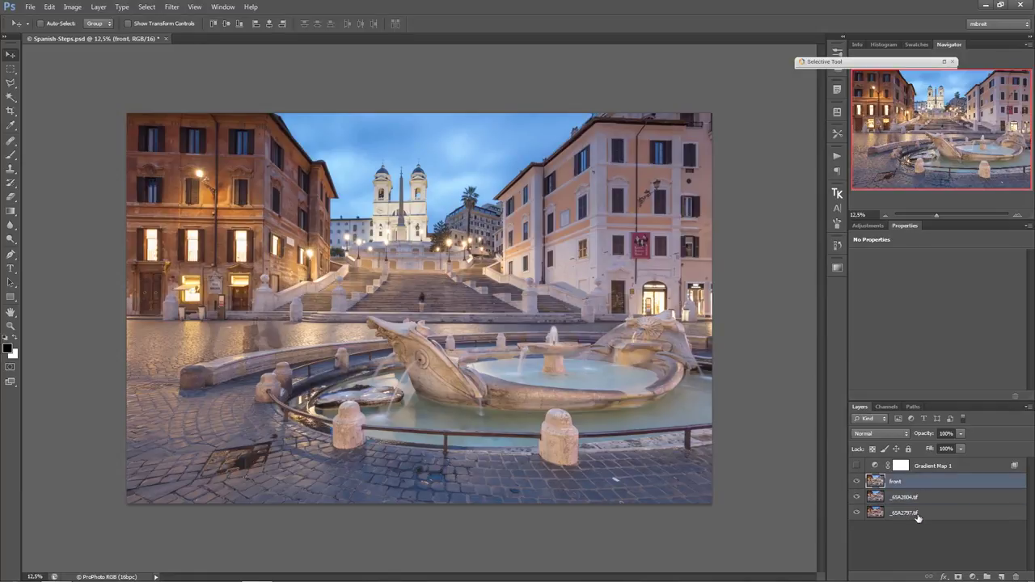
{"action": "left_click", "coordinate": [920, 515], "text": "ctrl"}
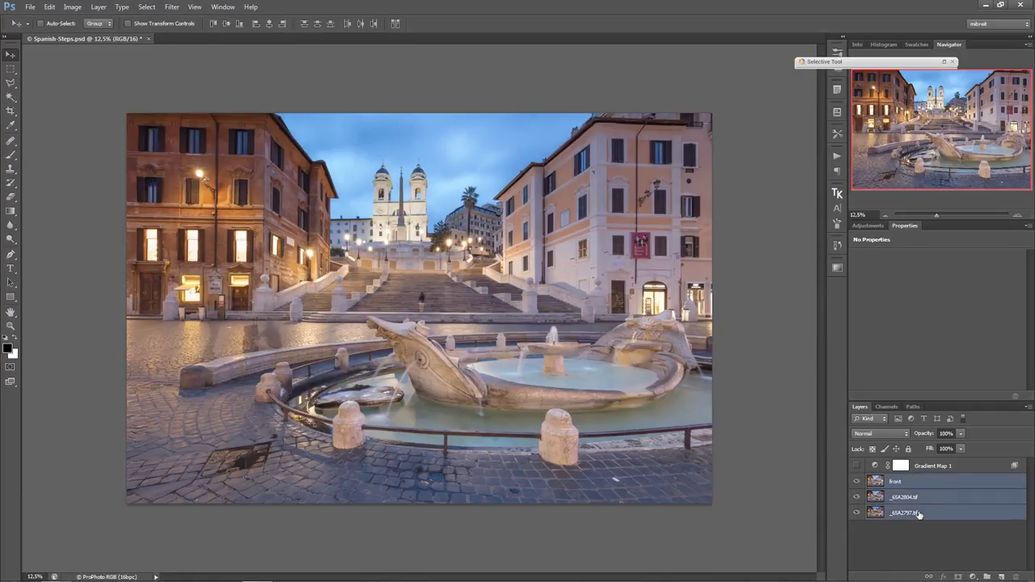
{"action": "left_click", "coordinate": [72, 7]}
{"action": "left_click", "coordinate": [49, 7]}
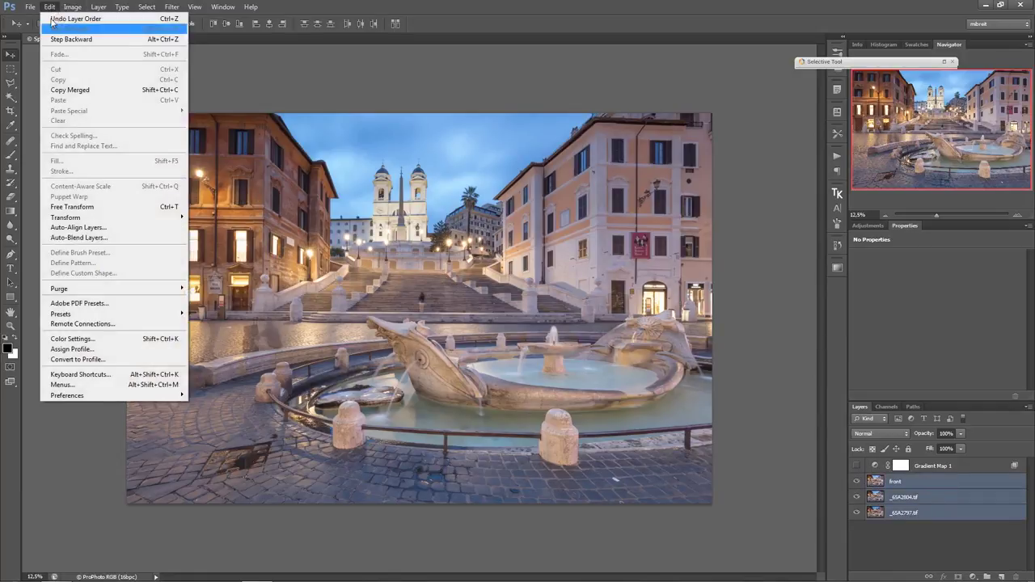
{"action": "left_click", "coordinate": [75, 228]}
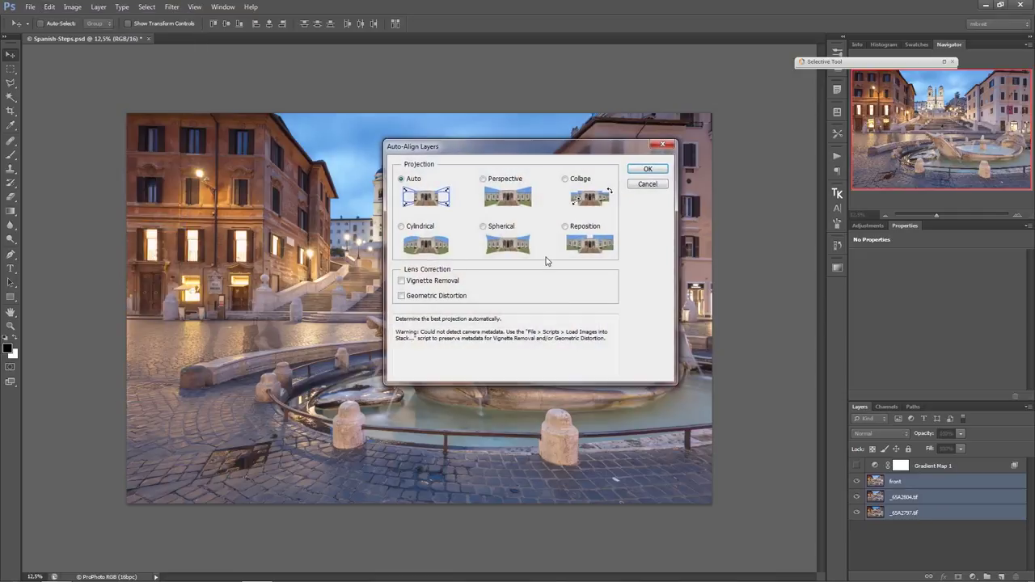
{"action": "left_click", "coordinate": [632, 168]}
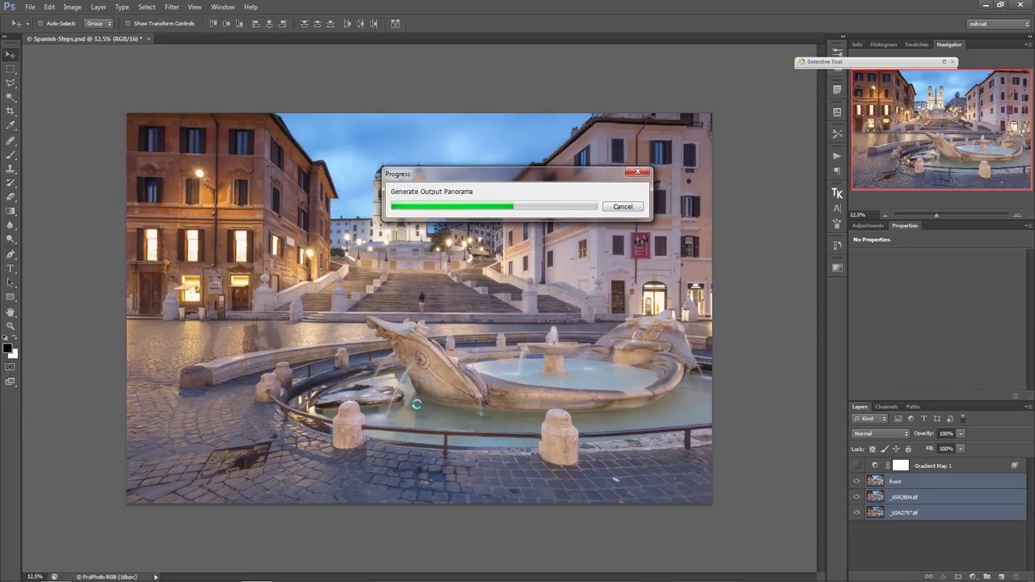
Check the layer alignment close up at the fountain and the pink building's facade by toggling the upper layers' visibility
{"action": "scroll", "coordinate": [333, 450], "scroll_direction": "up", "scroll_amount": 5}
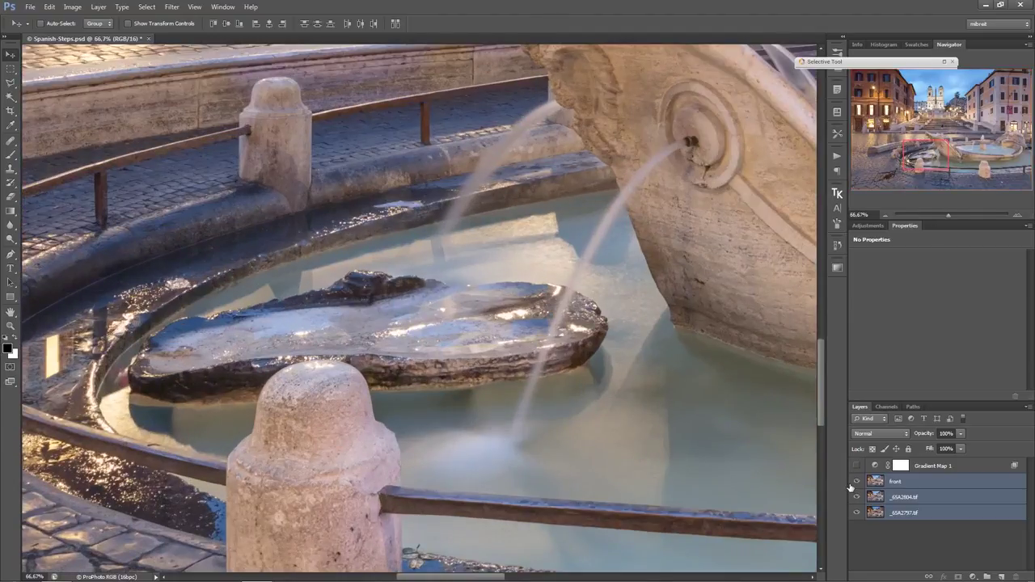
{"action": "left_click", "coordinate": [857, 481]}
{"action": "left_click", "coordinate": [856, 497]}
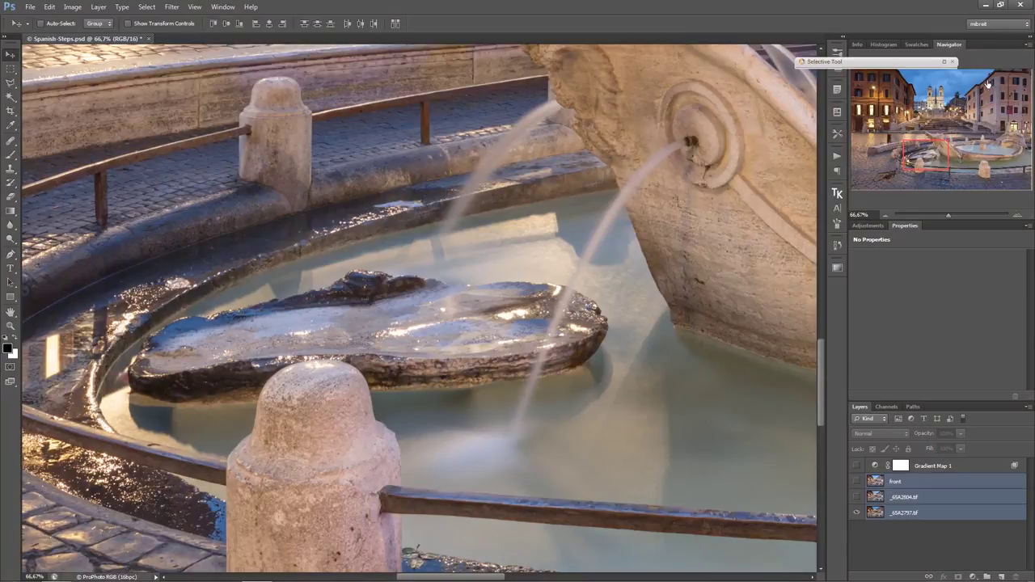
{"action": "left_click", "coordinate": [987, 84]}
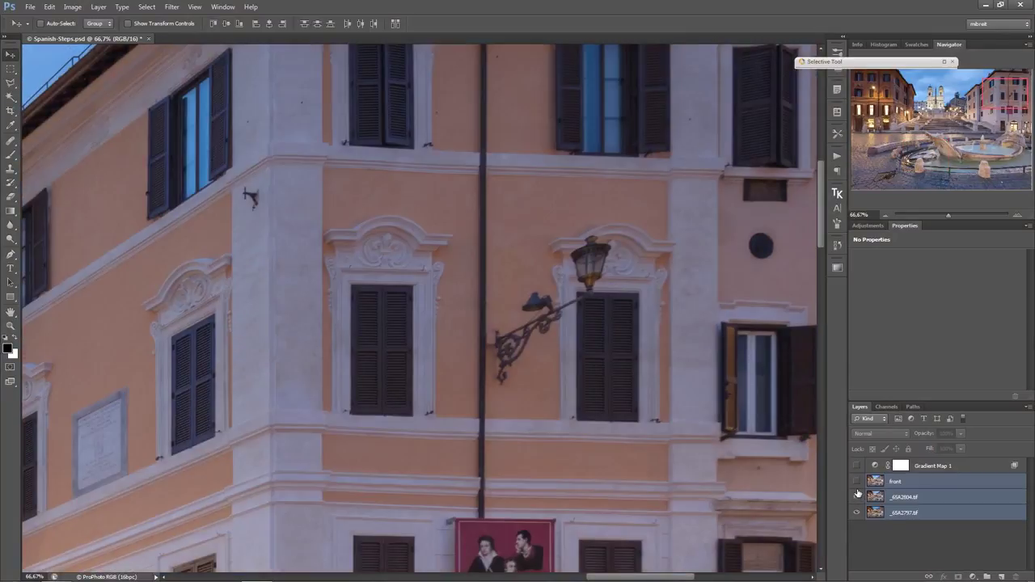
{"action": "left_click", "coordinate": [857, 481]}
{"action": "left_click", "coordinate": [623, 412], "text": "alt"}
{"action": "scroll", "coordinate": [623, 411], "scroll_direction": "down", "scroll_amount": 4}
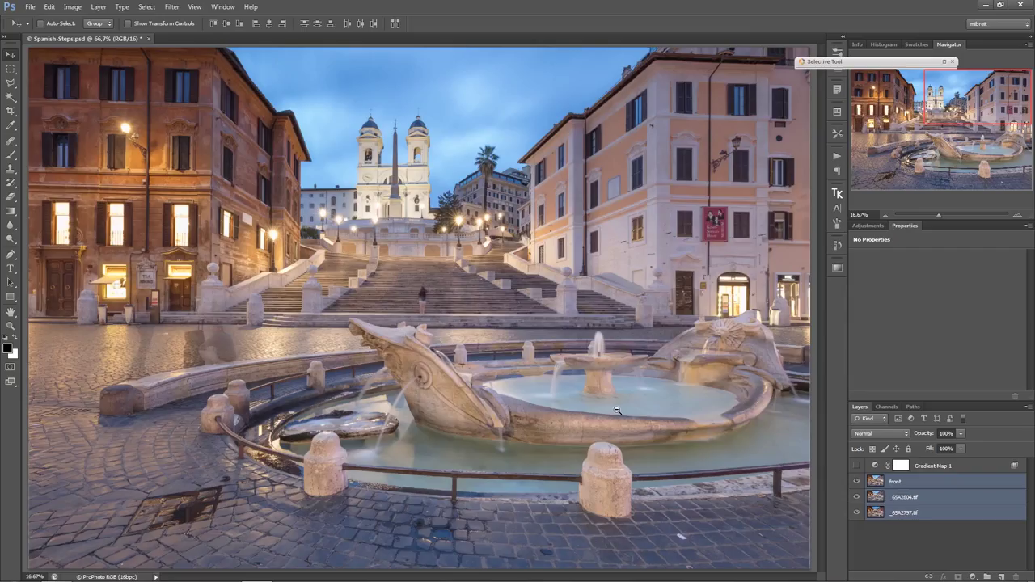
Hide the front layer and give the _65A2804.tif layer a layer mask inverted to black
{"action": "left_click", "coordinate": [856, 481]}
{"action": "left_click", "coordinate": [908, 498]}
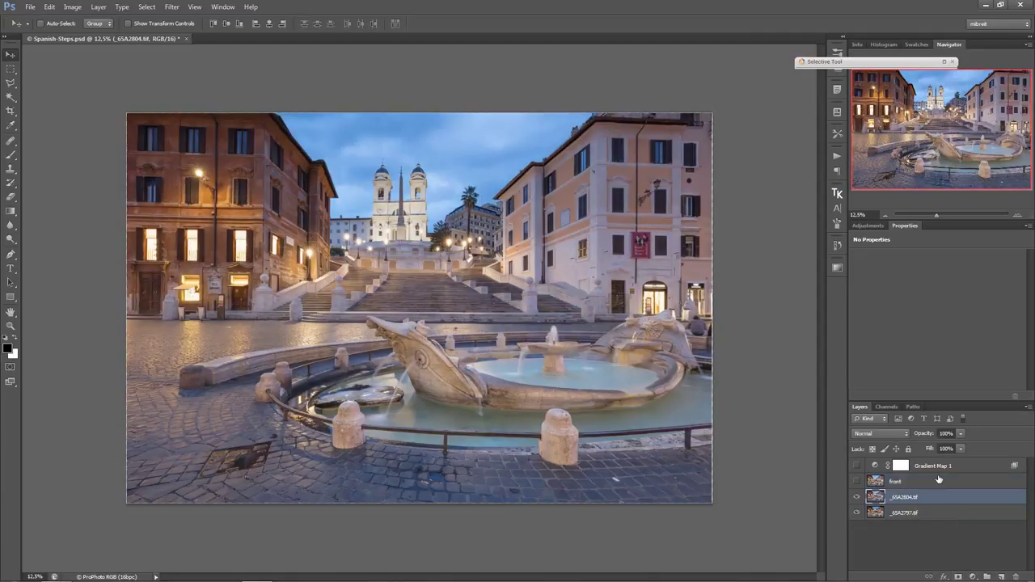
{"action": "left_click", "coordinate": [958, 577]}
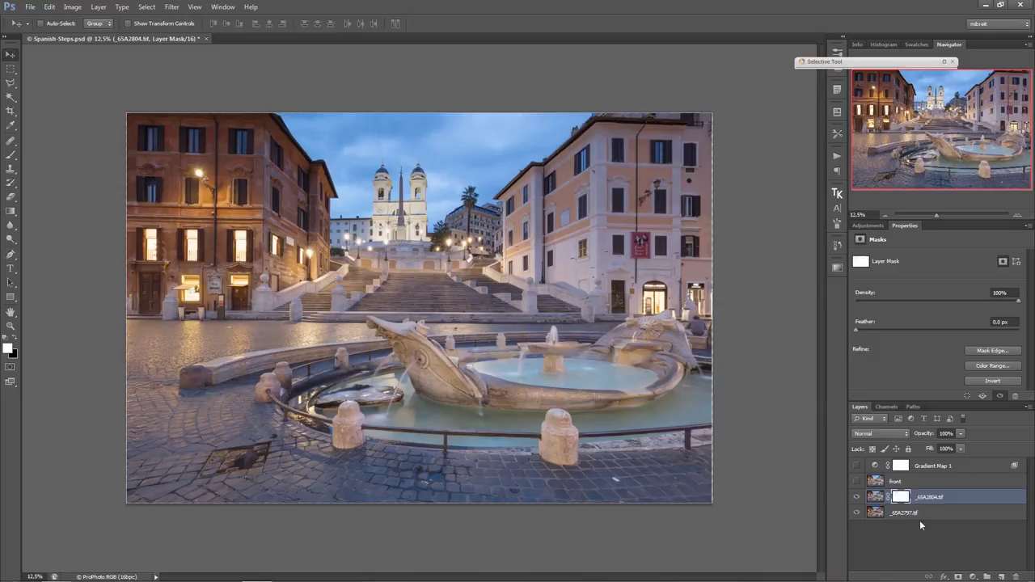
{"action": "key", "text": "ctrl+i"}
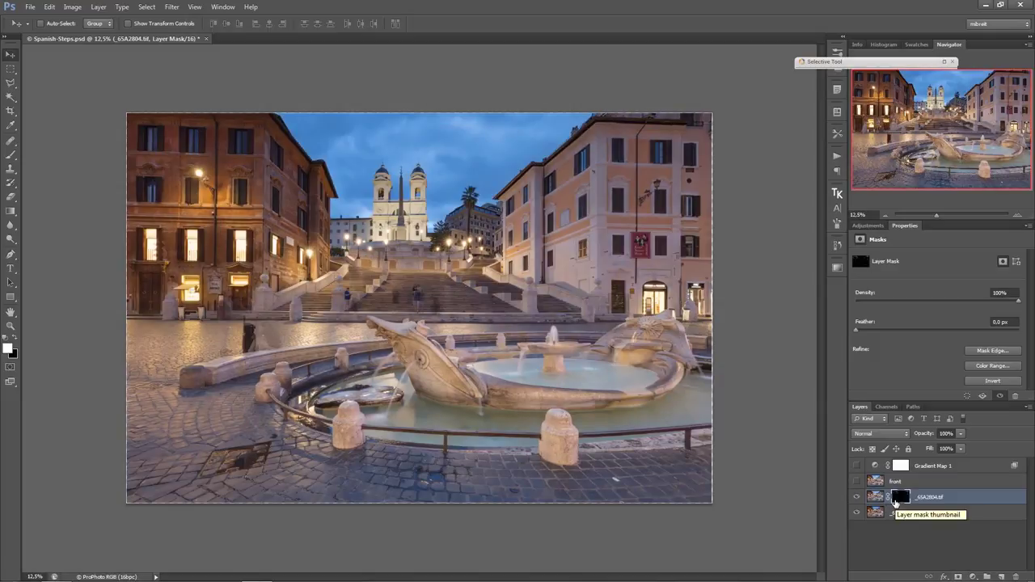
{"action": "key", "text": "ctrl+i"}
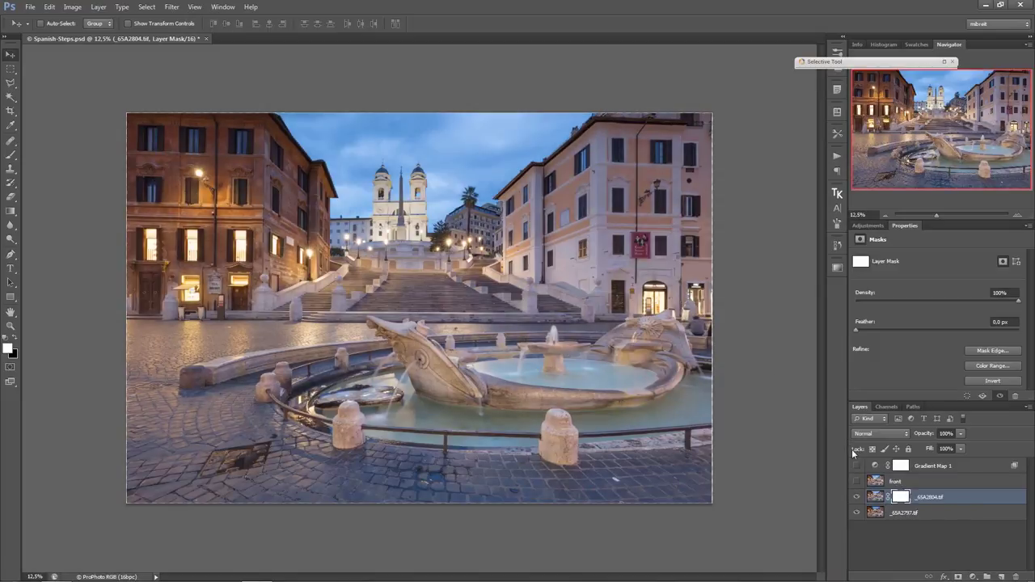
{"action": "key", "text": "ctrl+i"}
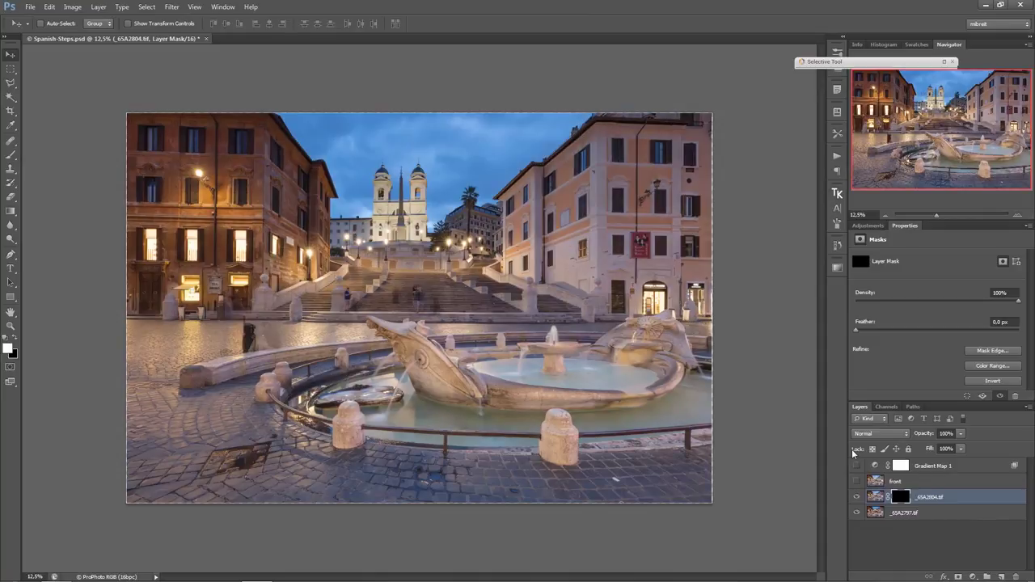
Paint white on the _65A2804.tif mask at 100% brush opacity over the people on the stairs and the square in front
{"action": "key", "text": "b"}
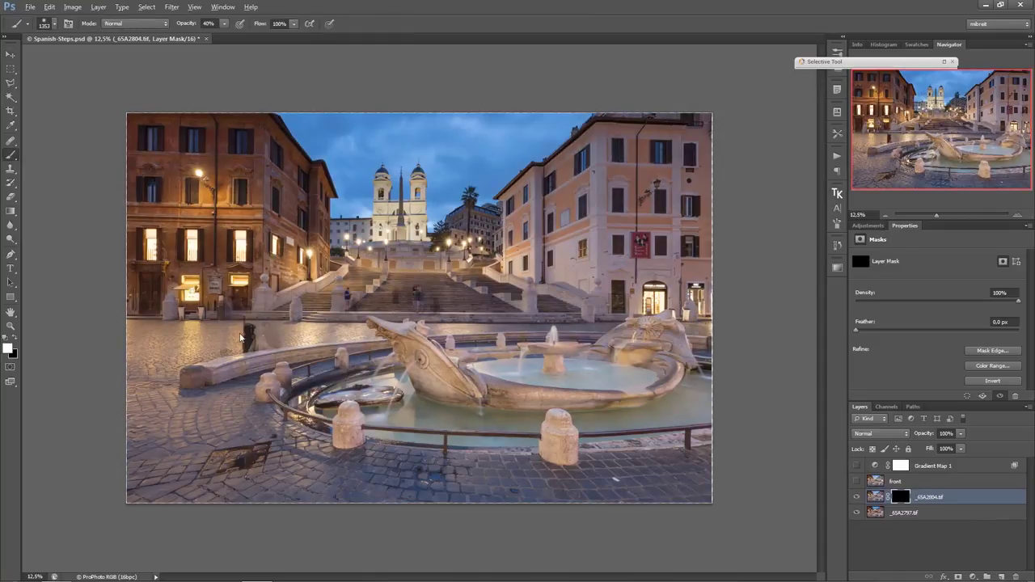
{"action": "key", "text": "0"}
{"action": "key", "text": "x"}
{"action": "key", "text": "x"}
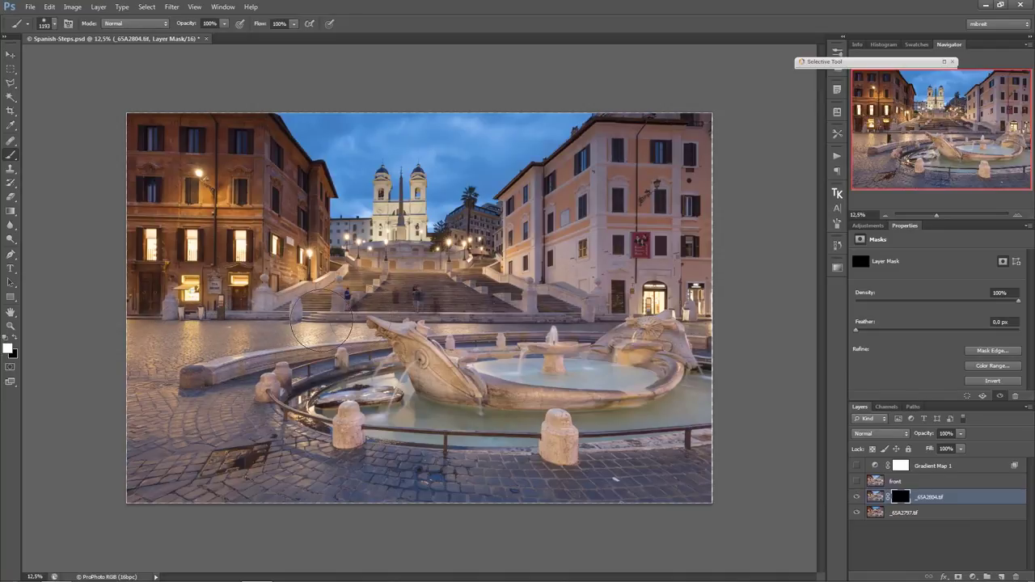
{"action": "mouse_move", "coordinate": [374, 308]}
{"action": "left_mouse_down"}
{"action": "mouse_move", "coordinate": [426, 310]}
{"action": "mouse_move", "coordinate": [381, 299]}
{"action": "left_mouse_up"}
{"action": "right_click", "coordinate": [402, 306], "text": "alt"}
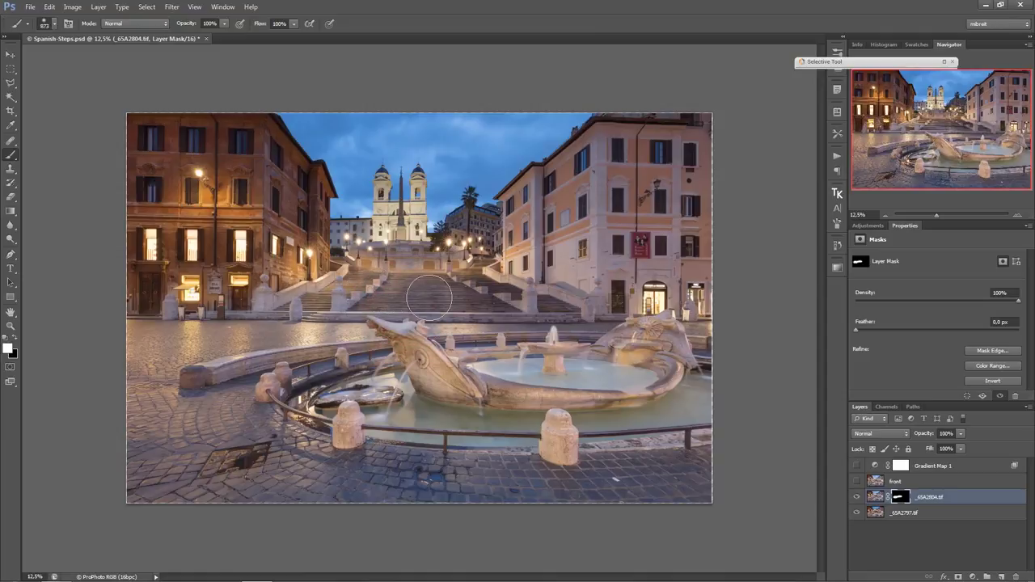
{"action": "mouse_move", "coordinate": [473, 312]}
{"action": "left_mouse_down"}
{"action": "mouse_move", "coordinate": [501, 317]}
{"action": "mouse_move", "coordinate": [364, 323]}
{"action": "mouse_move", "coordinate": [517, 324]}
{"action": "left_mouse_up"}
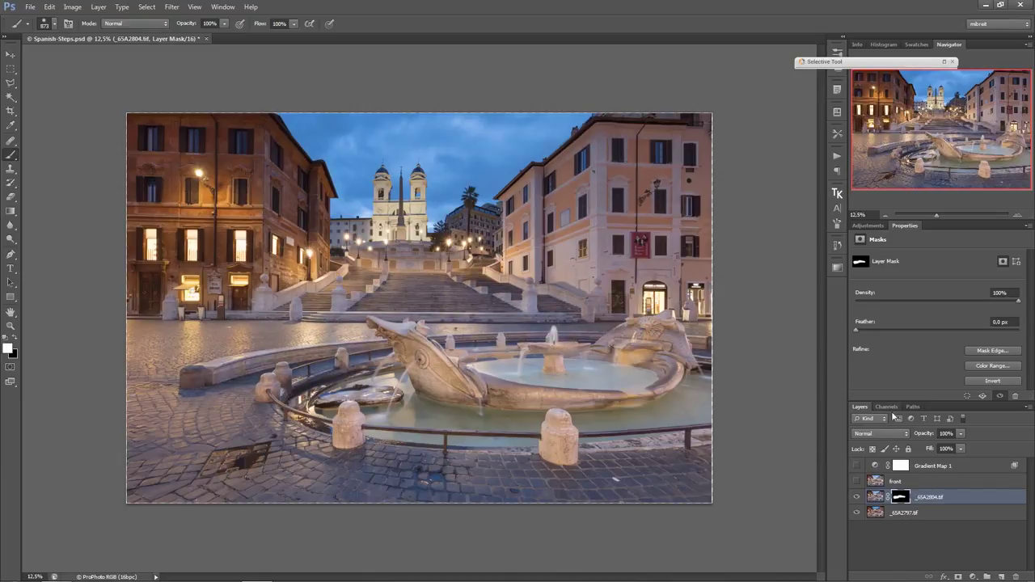
Extend the white mask painting across the paved square and the base of the orange building with a brush of about 1161 px
{"action": "left_click_drag", "start_coordinate": [162, 357], "coordinate": [179, 361], "text": "alt"}
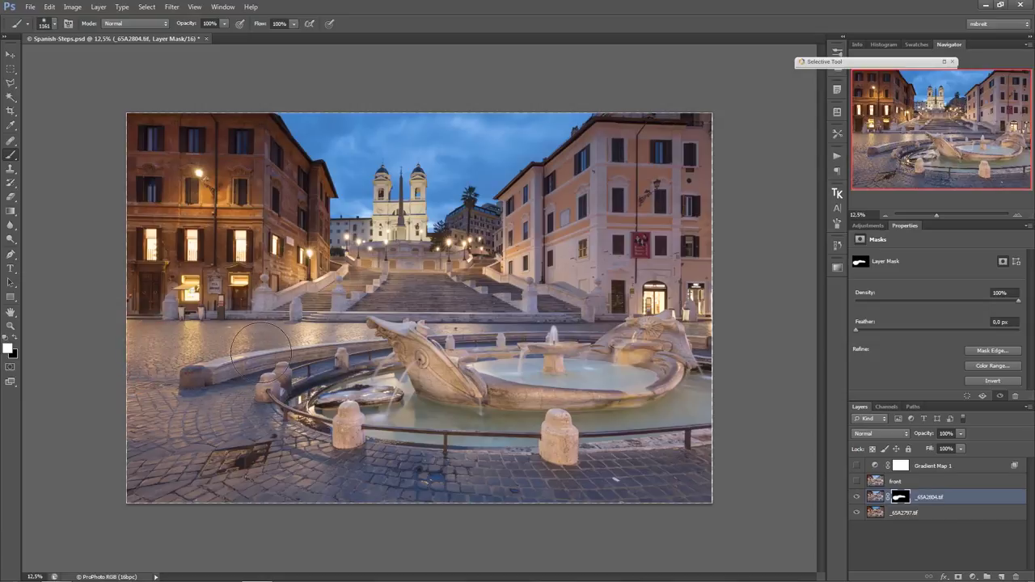
{"action": "key", "text": "ctrl+plus"}
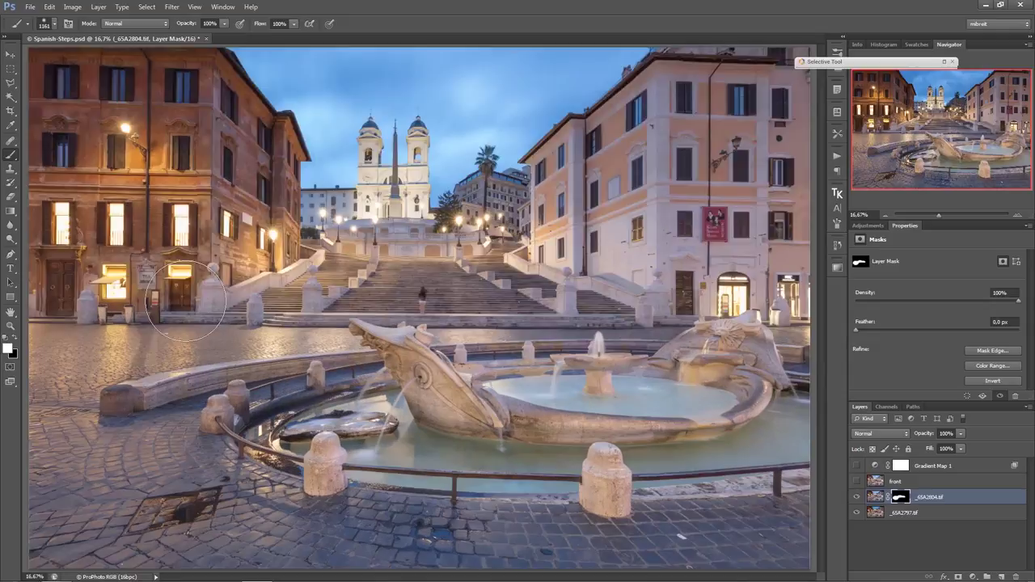
{"action": "key", "text": "ctrl+minus"}
{"action": "key", "text": "ctrl+minus"}
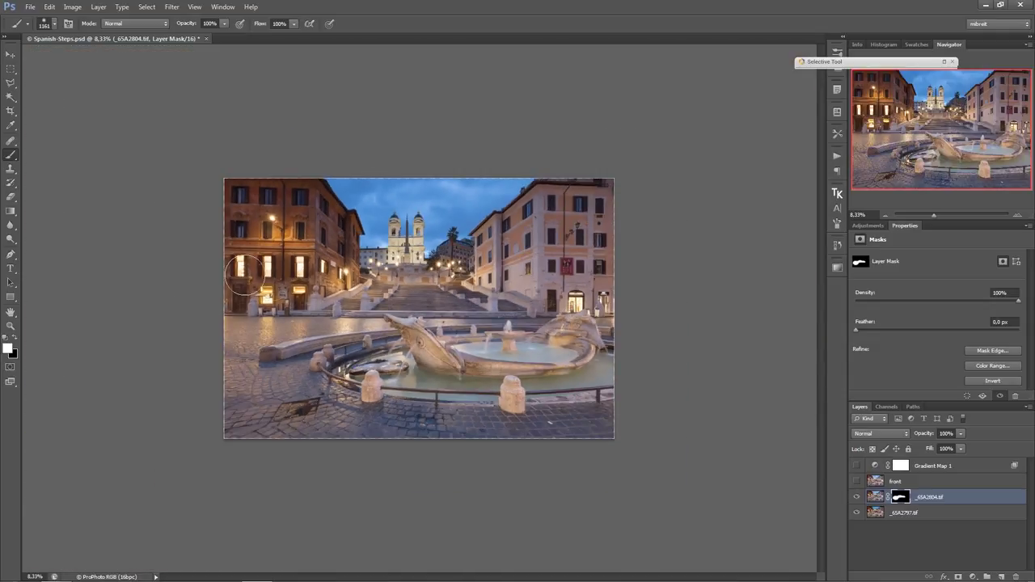
{"action": "right_click", "coordinate": [276, 297], "text": "alt"}
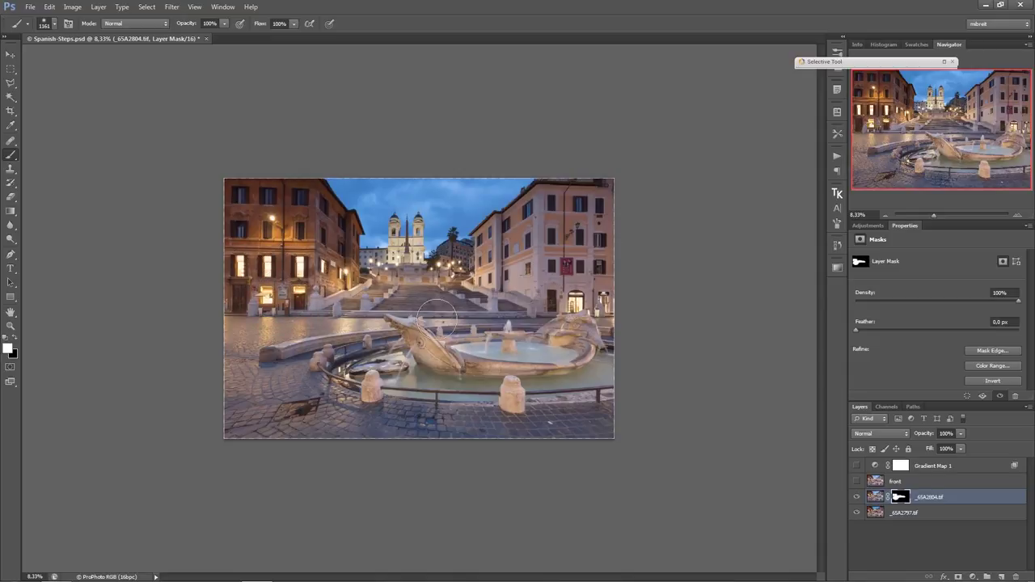
Add a Photo Filter adjustment layer above _65A2804.tif and clip it to that layer
{"action": "left_click", "coordinate": [974, 576]}
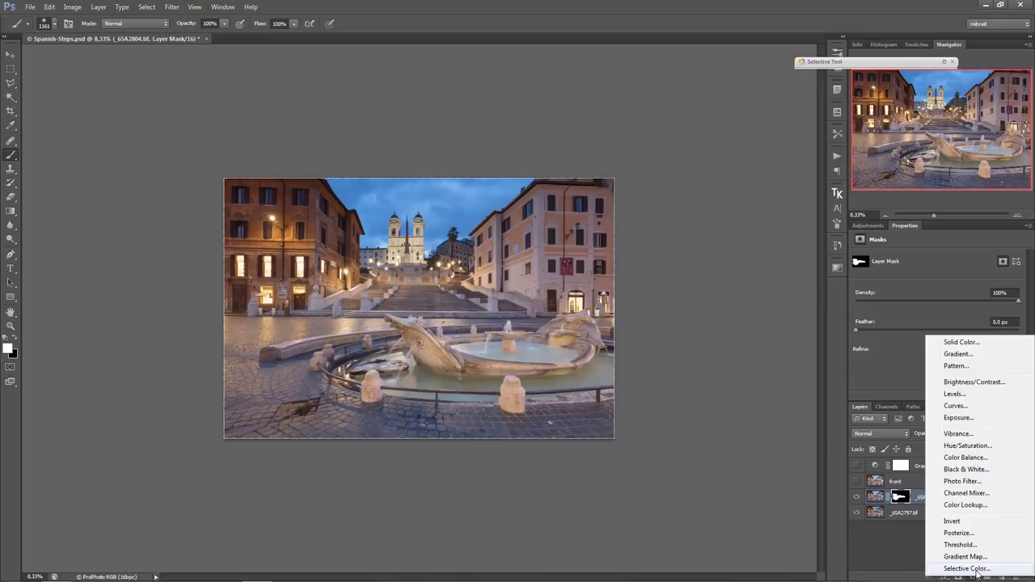
{"action": "left_click", "coordinate": [965, 481]}
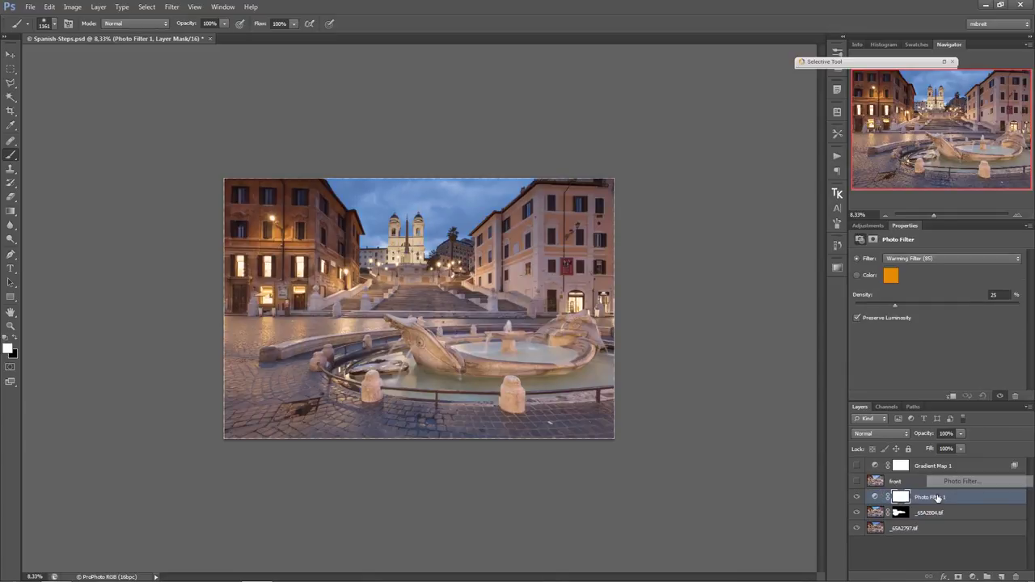
{"action": "key", "text": "alt"}
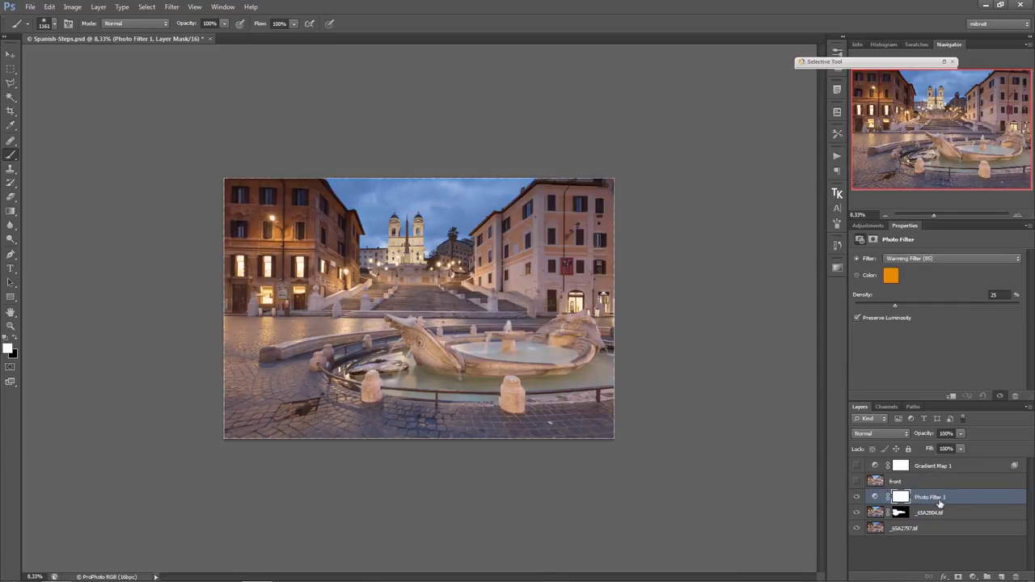
{"action": "left_click", "coordinate": [945, 499], "text": "alt"}
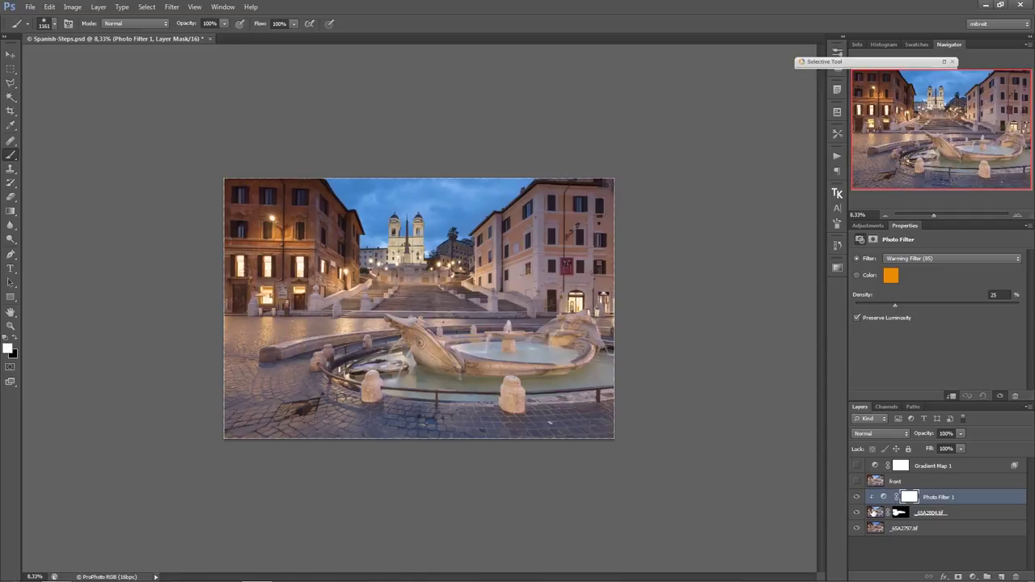
Set the photo filter to Warming Filter (81) with 10% density, comparing the image with _65A2804.tif hidden and shown
{"action": "left_click", "coordinate": [875, 511]}
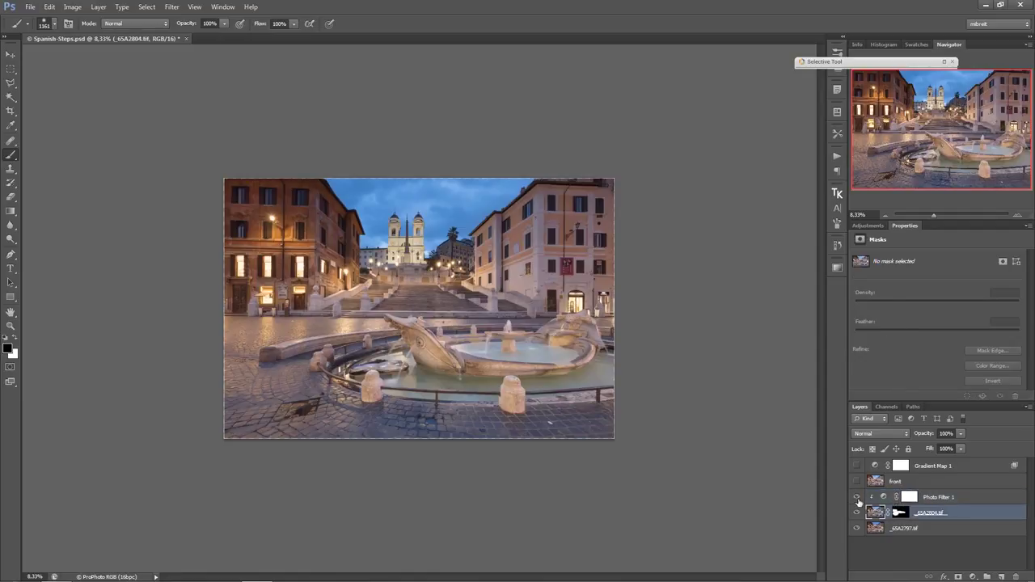
{"action": "left_click", "coordinate": [857, 514]}
{"action": "left_click", "coordinate": [857, 513]}
{"action": "left_click", "coordinate": [878, 501]}
{"action": "left_click", "coordinate": [928, 259]}
{"action": "scroll", "coordinate": [929, 268], "scroll_direction": "up", "scroll_amount": 2}
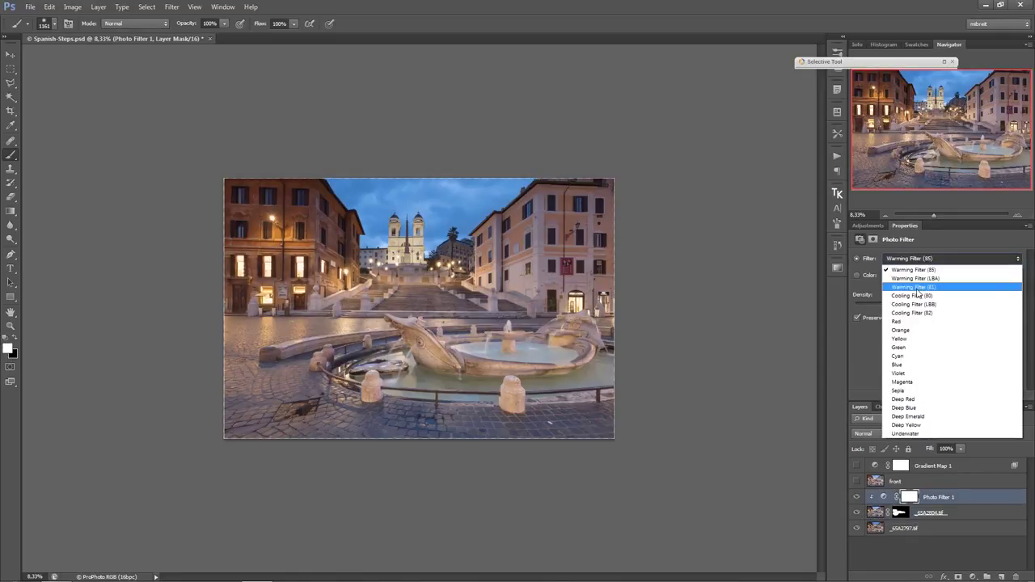
{"action": "left_click", "coordinate": [916, 287]}
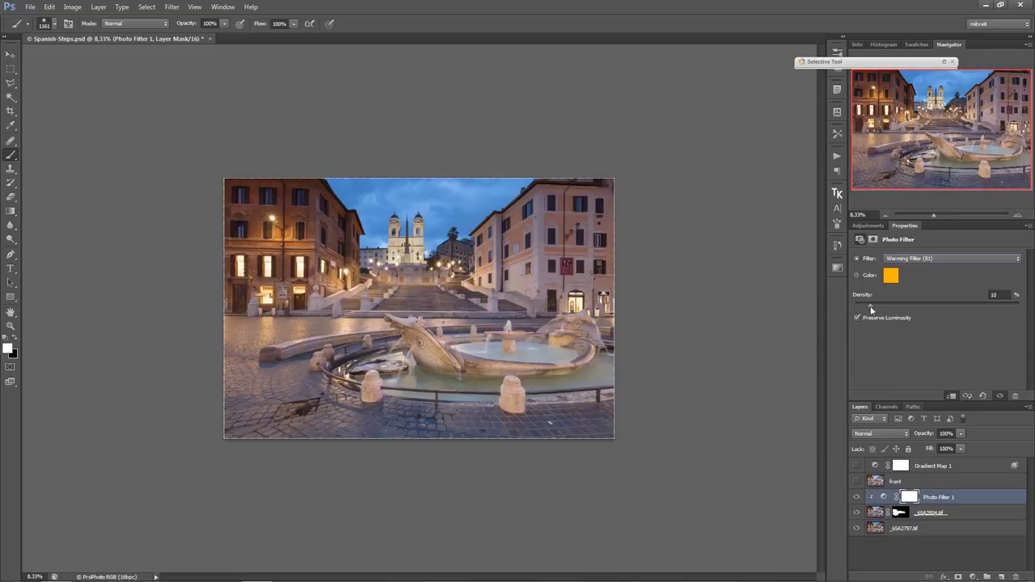
{"action": "left_click", "coordinate": [857, 512]}
{"action": "left_click", "coordinate": [858, 513]}
{"action": "left_click", "coordinate": [857, 512]}
{"action": "left_click", "coordinate": [857, 513]}
Paint white at 20% brush opacity on the _65A2804.tif mask over the pink building's side facade, and hide the layer to compare
{"action": "key", "text": "ctrl+plus"}
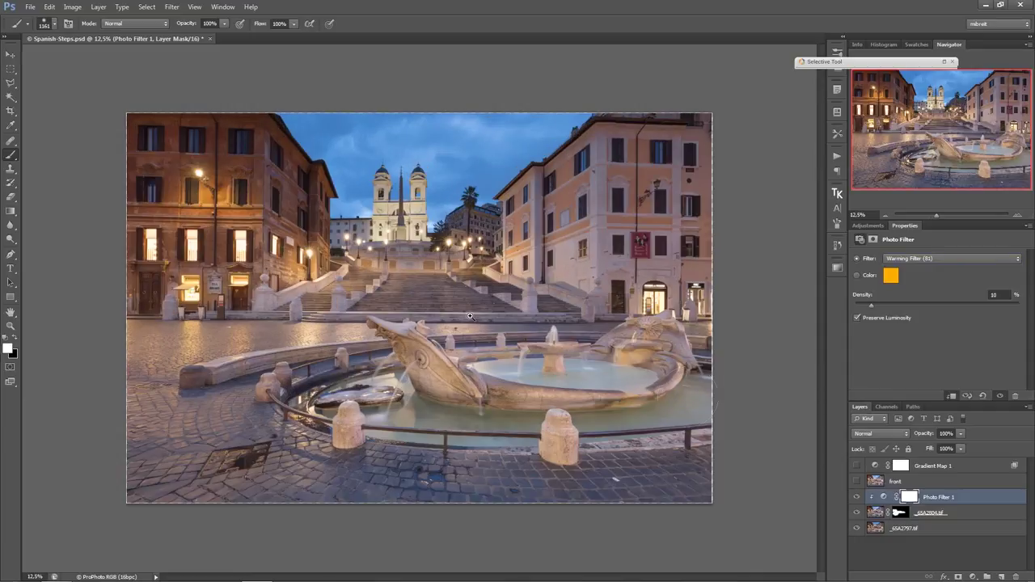
{"action": "left_click", "coordinate": [898, 515]}
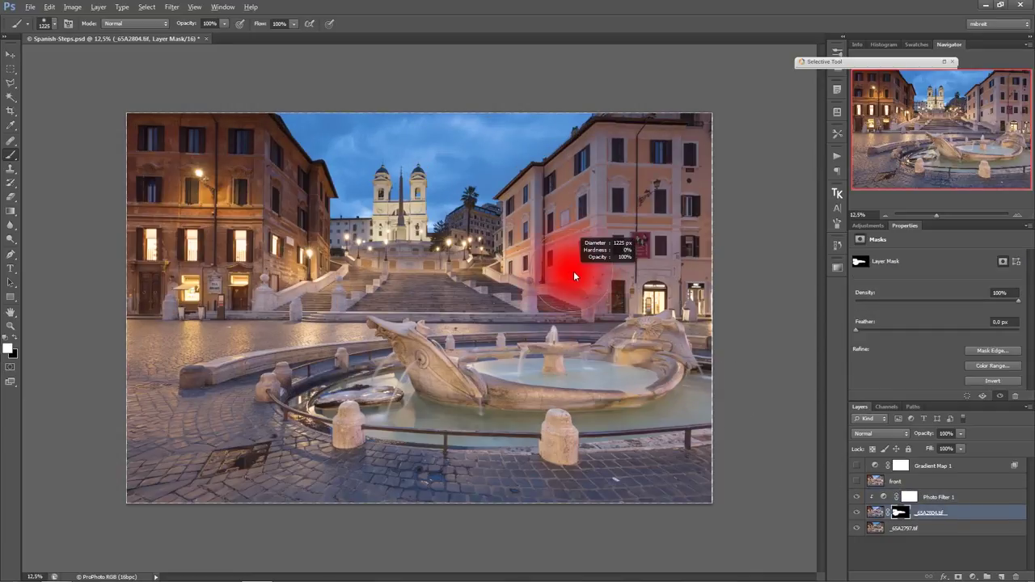
{"action": "key", "text": "2"}
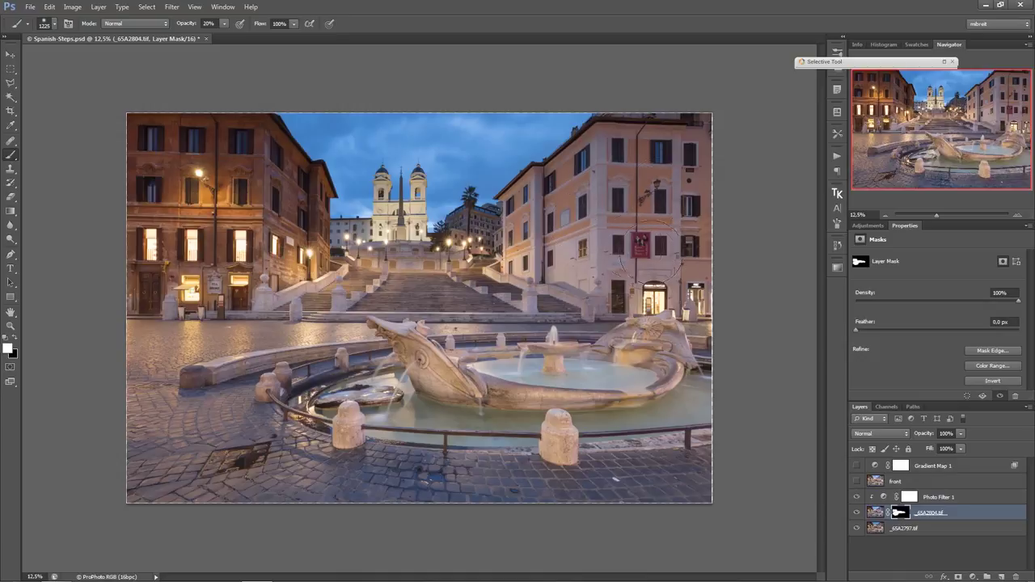
{"action": "right_click", "coordinate": [555, 244], "text": "alt"}
{"action": "left_click_drag", "start_coordinate": [555, 244], "coordinate": [542, 244]}
{"action": "left_click", "coordinate": [857, 513]}
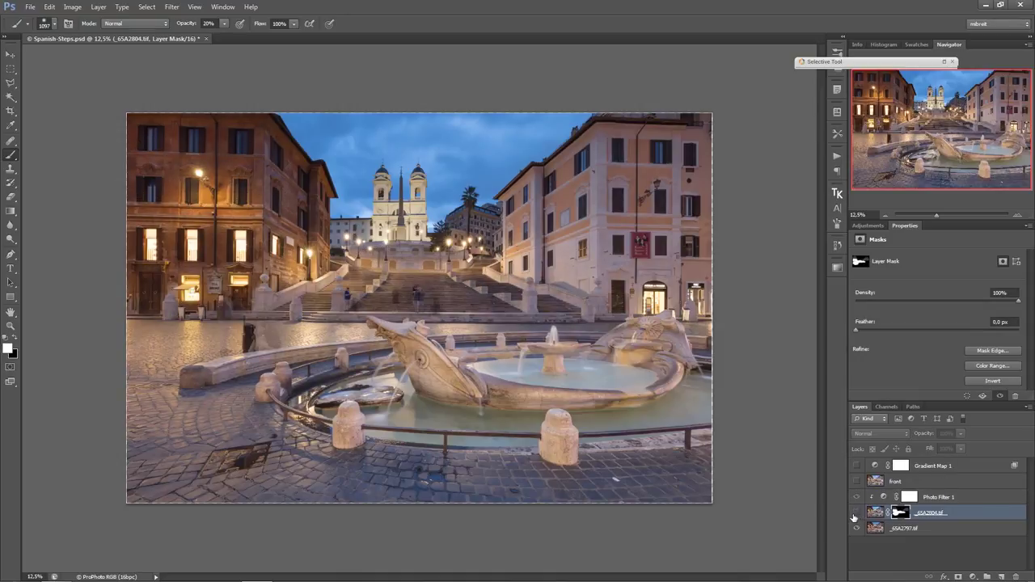
Compare the image with _65A2804.tif hidden and shown, and with its layer mask disabled and enabled
{"action": "left_click", "coordinate": [856, 513]}
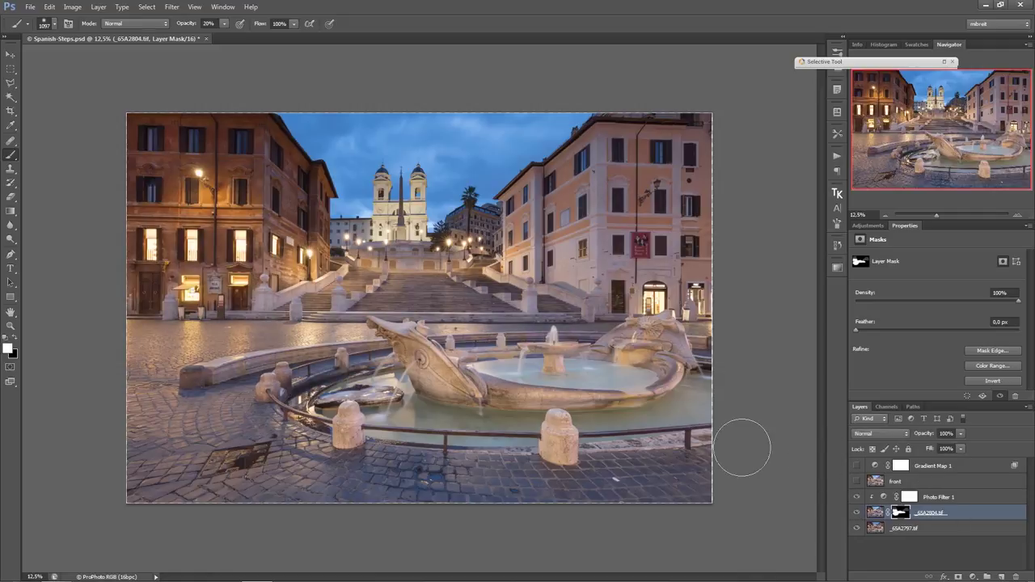
{"action": "left_click", "coordinate": [858, 513]}
{"action": "left_click", "coordinate": [858, 513]}
{"action": "left_click", "coordinate": [899, 513], "text": "shift"}
{"action": "left_click", "coordinate": [899, 513], "text": "shift"}
Show the front layer, give it a black layer mask, and compare the foreground cobbles with that mask disabled and enabled
{"action": "left_click", "coordinate": [858, 481]}
{"action": "left_click", "coordinate": [922, 482]}
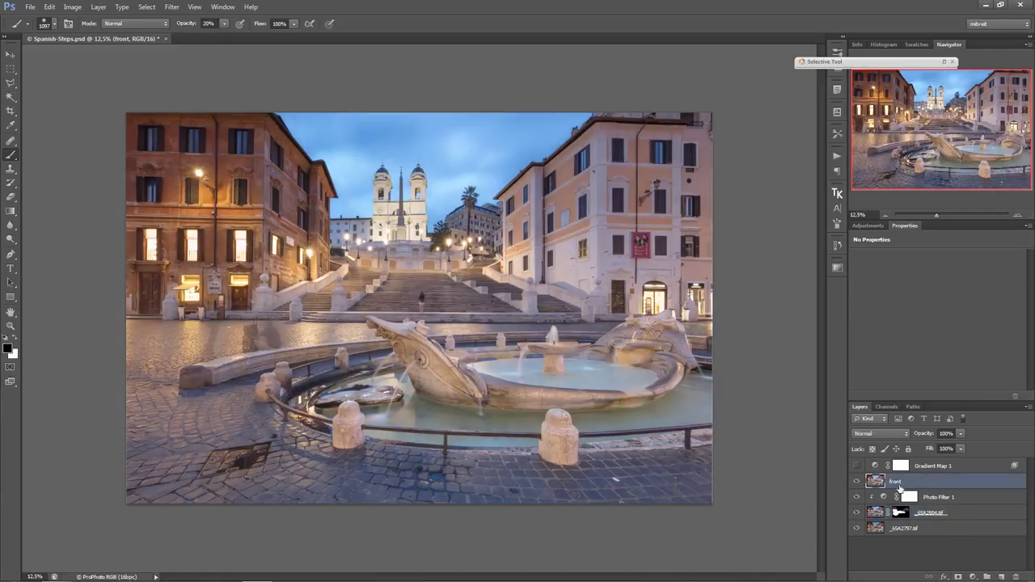
{"action": "left_click", "coordinate": [958, 577], "text": "alt"}
{"action": "scroll", "coordinate": [465, 445], "scroll_direction": "up", "scroll_amount": 4}
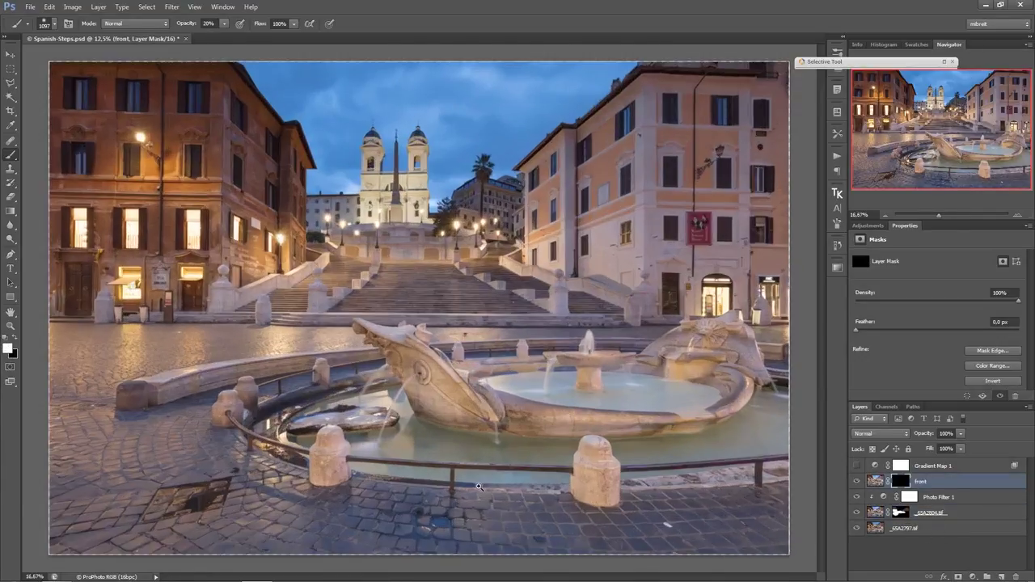
{"action": "scroll", "coordinate": [475, 484], "scroll_direction": "down", "scroll_amount": 5}
{"action": "scroll", "coordinate": [600, 470], "scroll_direction": "up", "scroll_amount": 2}
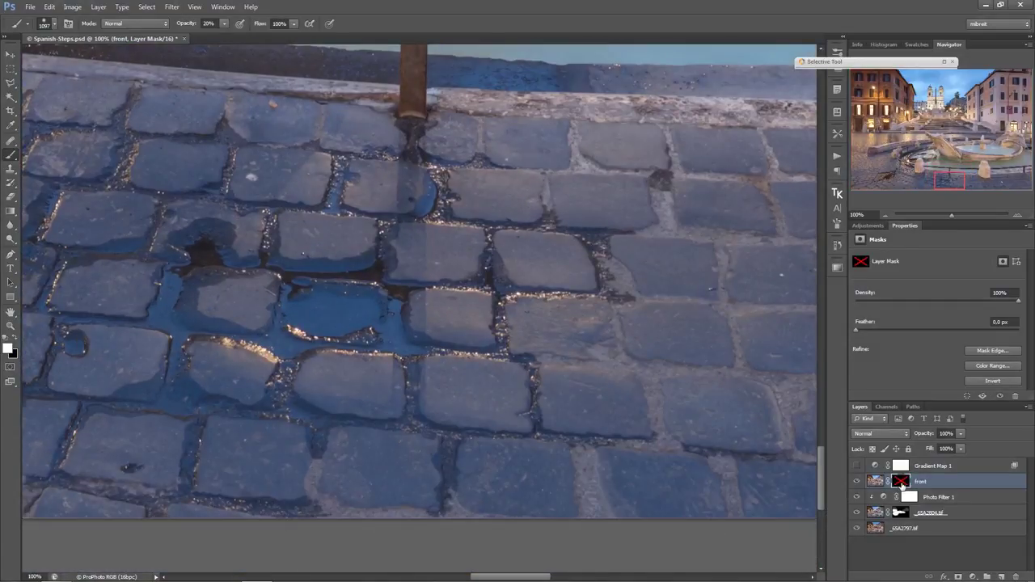
{"action": "left_click", "coordinate": [902, 484], "text": "shift"}
{"action": "left_click", "coordinate": [902, 483], "text": "shift"}
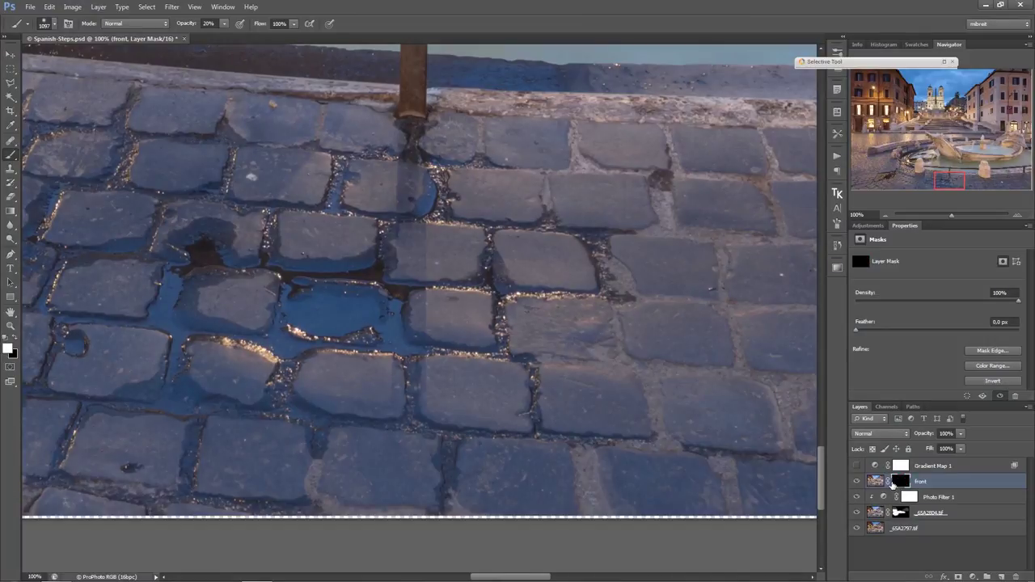
Paint white at 100% opacity with a brush of about 713 px on the front mask along the wet foreground cobbles
{"action": "left_click_drag", "start_coordinate": [477, 409], "coordinate": [376, 427]}
{"action": "key", "text": "0"}
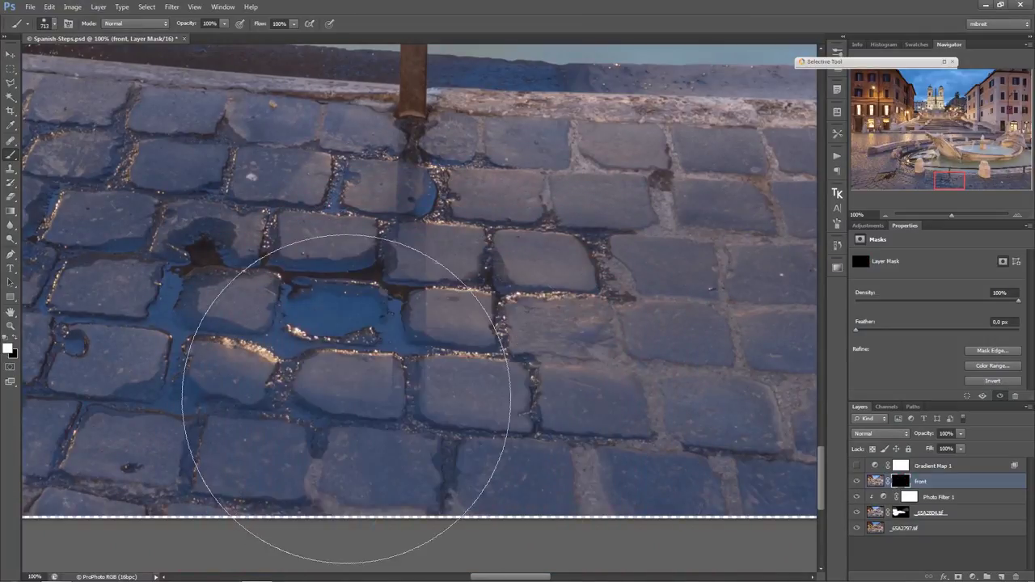
{"action": "left_click", "coordinate": [348, 387]}
{"action": "left_click_drag", "start_coordinate": [462, 402], "coordinate": [272, 408]}
{"action": "left_click_drag", "start_coordinate": [539, 423], "coordinate": [324, 411]}
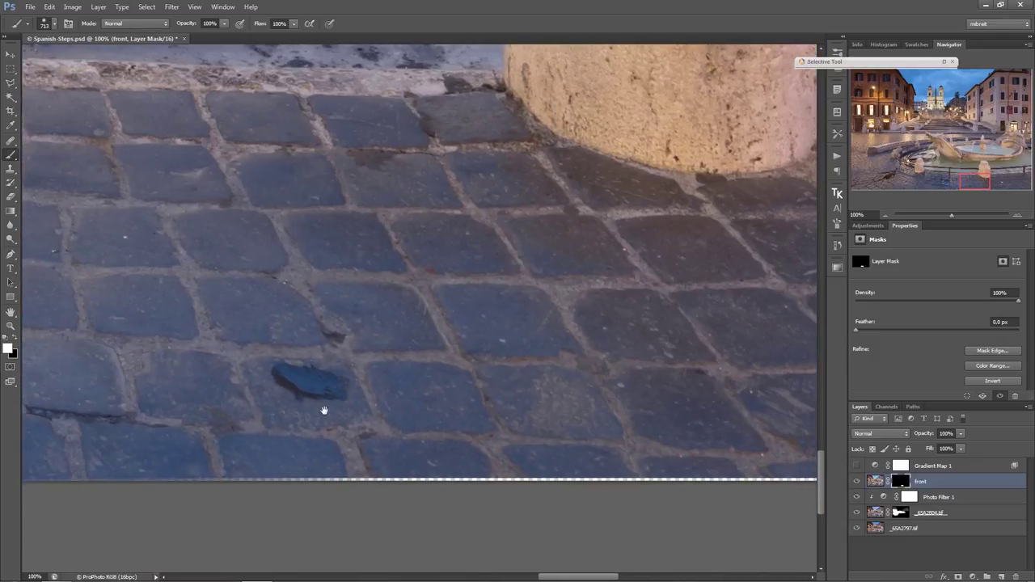
{"action": "left_click_drag", "start_coordinate": [598, 414], "coordinate": [226, 411]}
{"action": "left_click_drag", "start_coordinate": [623, 397], "coordinate": [319, 412]}
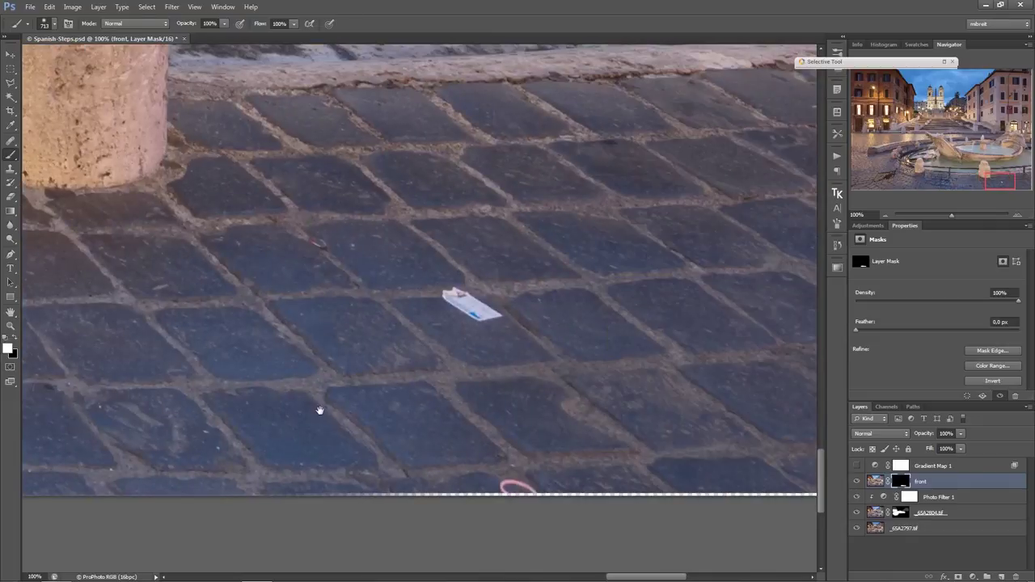
Set the front layer's blend mode to Luminosity and compare the cobbles with the layer hidden and shown
{"action": "left_click", "coordinate": [884, 435]}
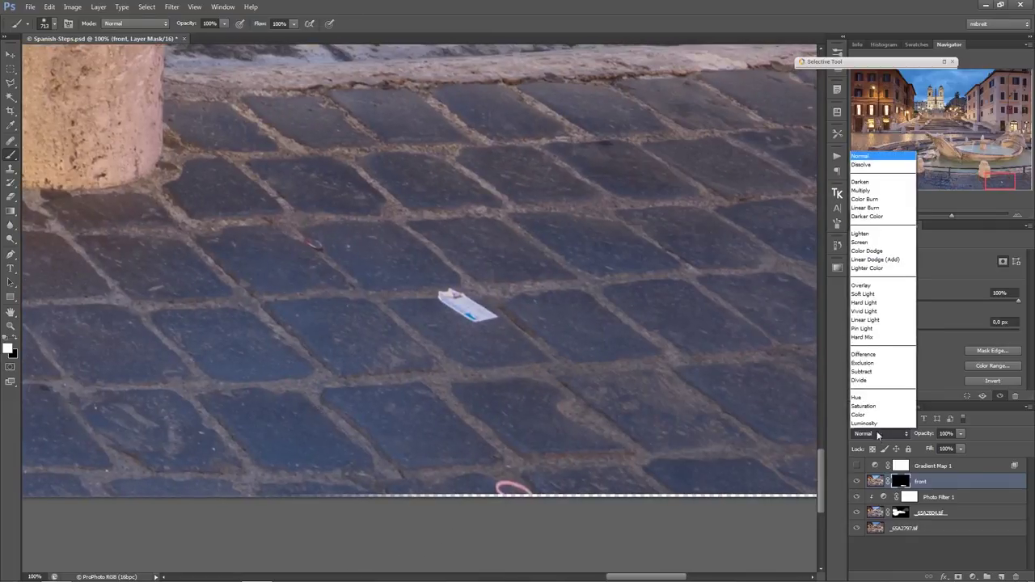
{"action": "left_click", "coordinate": [878, 425]}
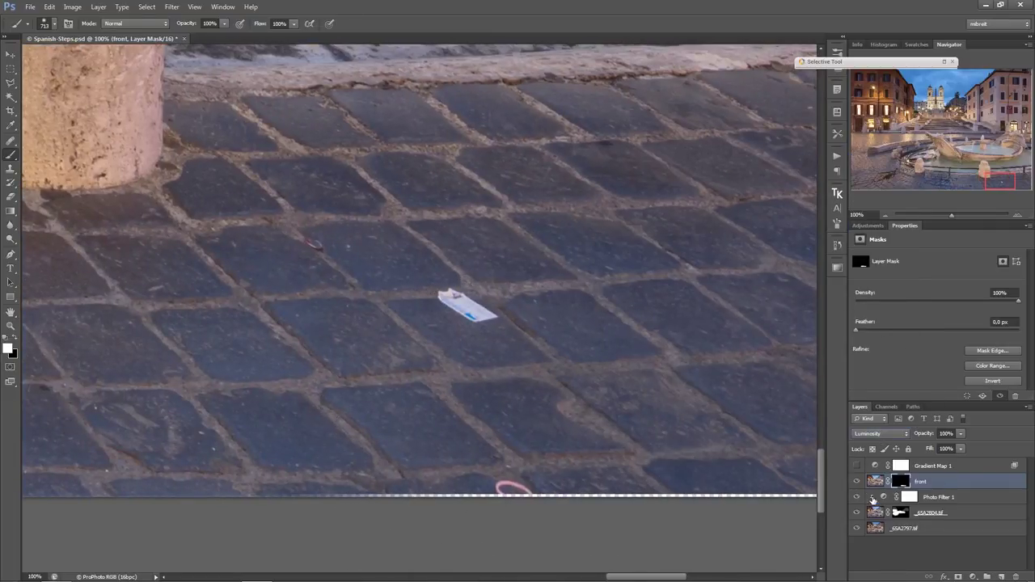
{"action": "left_click", "coordinate": [857, 484]}
{"action": "left_click", "coordinate": [856, 483]}
Extend the white front mask painting to the image's lower-right corner, reducing the brush to about 605 px
{"action": "left_click_drag", "start_coordinate": [612, 425], "coordinate": [500, 431]}
{"action": "mouse_move", "coordinate": [345, 439]}
{"action": "left_mouse_down"}
{"action": "mouse_move", "coordinate": [573, 420]}
{"action": "mouse_move", "coordinate": [360, 430]}
{"action": "left_mouse_up"}
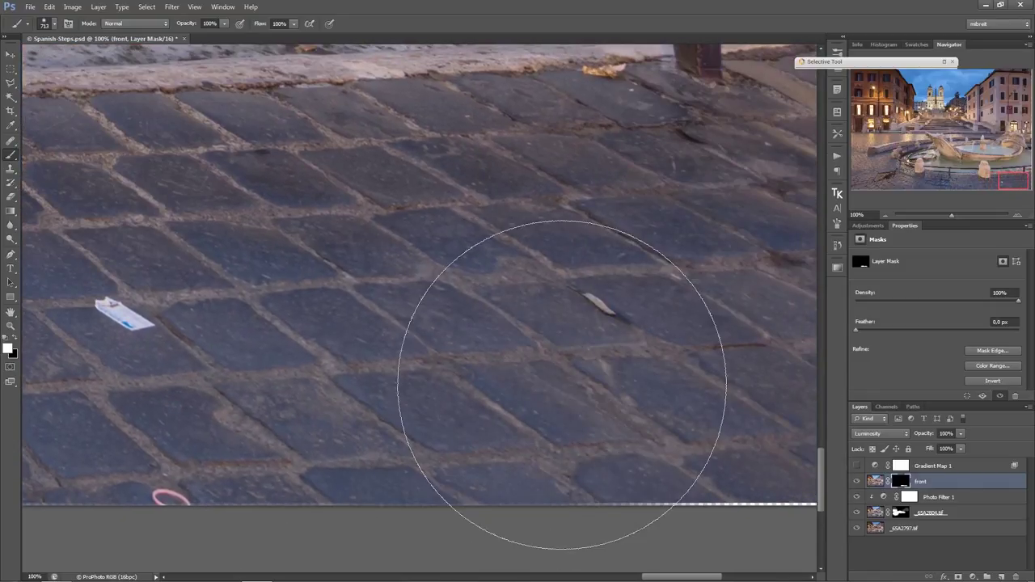
{"action": "left_click_drag", "start_coordinate": [561, 381], "coordinate": [352, 413]}
{"action": "right_click", "coordinate": [539, 369], "text": "alt"}
{"action": "right_click", "coordinate": [550, 448], "text": "alt"}
{"action": "mouse_move", "coordinate": [333, 321]}
{"action": "left_mouse_down"}
{"action": "mouse_move", "coordinate": [610, 386]}
{"action": "mouse_move", "coordinate": [335, 385]}
{"action": "left_mouse_up"}
{"action": "right_click", "coordinate": [623, 296], "text": "alt"}
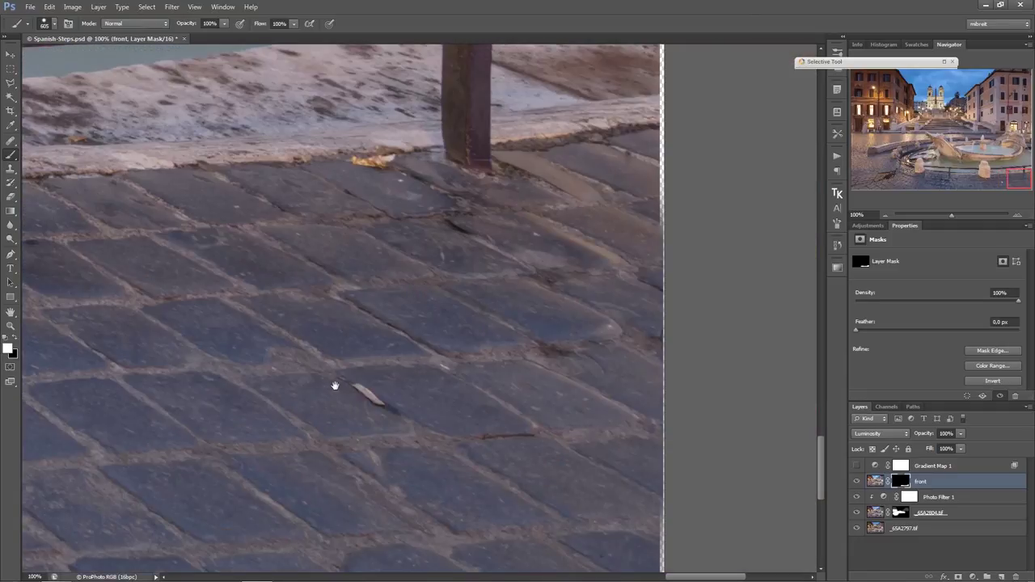
Continue the white front mask painting along the image's bottom edge, past the puddles and the left stone bollard
{"action": "left_click_drag", "start_coordinate": [657, 347], "coordinate": [977, 308]}
{"action": "left_click_drag", "start_coordinate": [348, 341], "coordinate": [701, 372]}
{"action": "left_click_drag", "start_coordinate": [380, 332], "coordinate": [887, 369]}
{"action": "left_click_drag", "start_coordinate": [308, 367], "coordinate": [819, 360]}
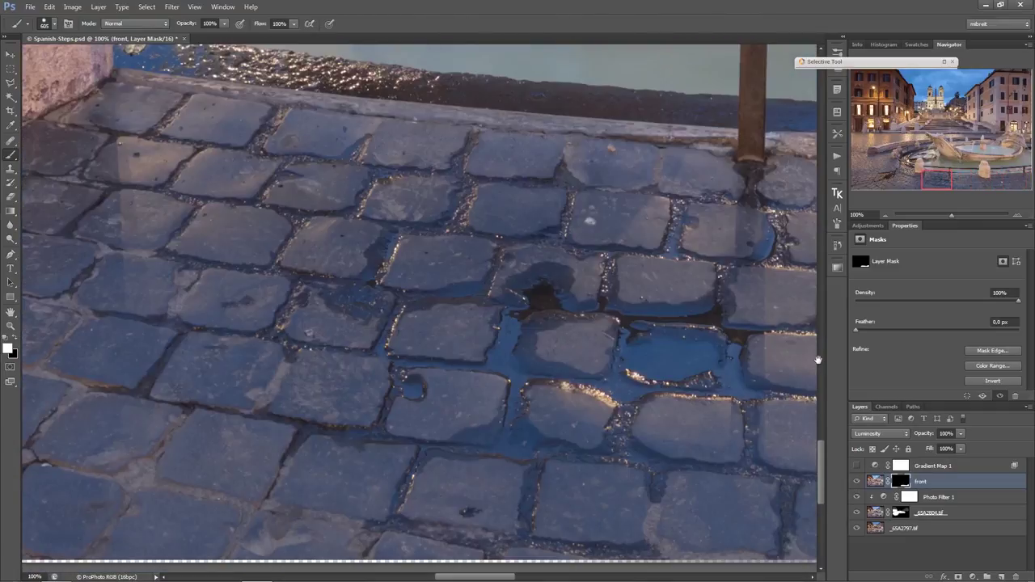
{"action": "left_click_drag", "start_coordinate": [233, 289], "coordinate": [785, 332]}
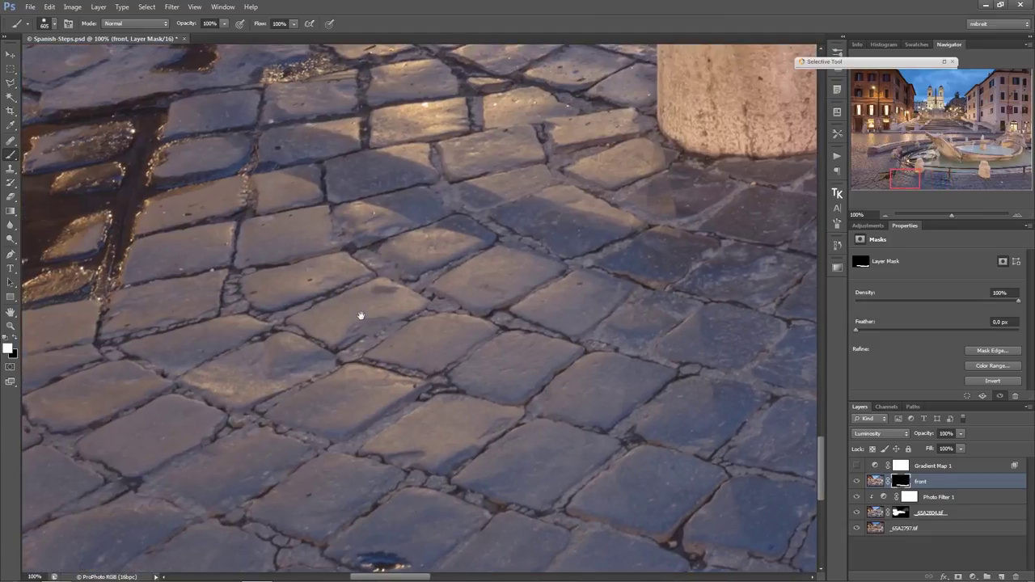
{"action": "left_click_drag", "start_coordinate": [360, 316], "coordinate": [532, 324]}
Paint white on the front mask over the cobbles below the drain cover and into the image's lower-left corner
{"action": "left_click_drag", "start_coordinate": [369, 423], "coordinate": [767, 351]}
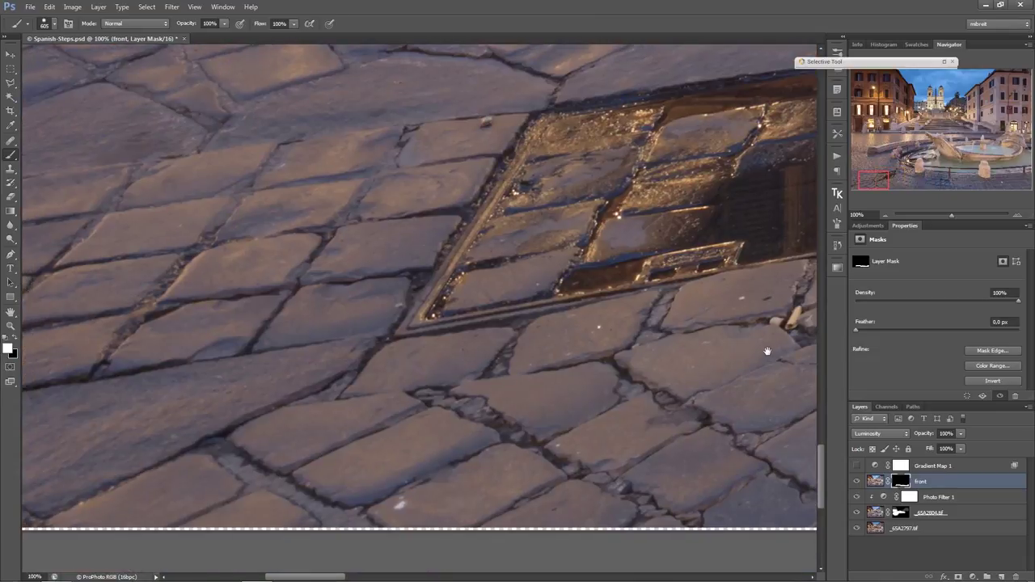
{"action": "left_click_drag", "start_coordinate": [289, 359], "coordinate": [675, 297]}
{"action": "mouse_move", "coordinate": [518, 420]}
{"action": "left_mouse_down"}
{"action": "mouse_move", "coordinate": [377, 418]}
{"action": "mouse_move", "coordinate": [311, 398]}
{"action": "left_mouse_up"}
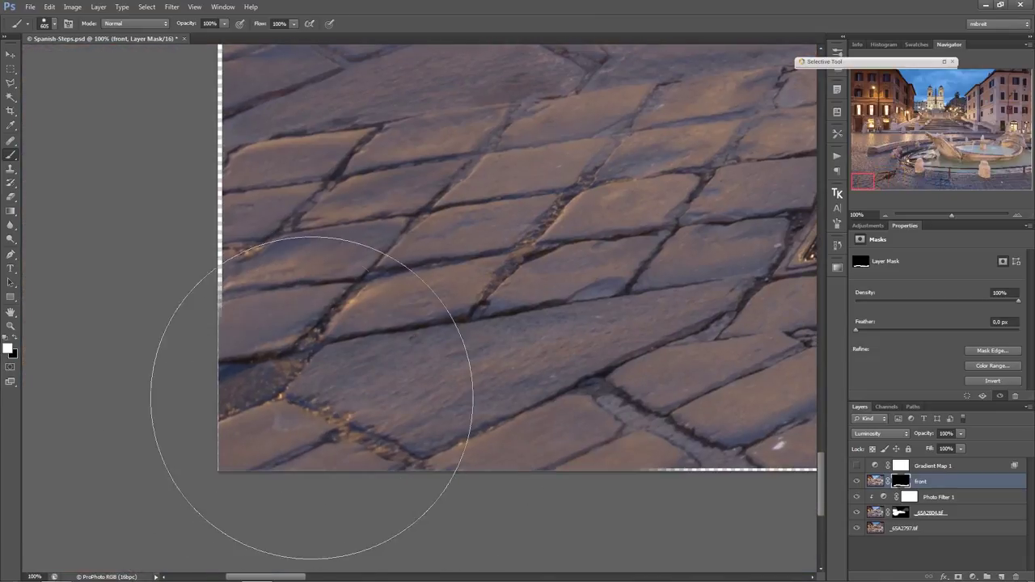
{"action": "mouse_move", "coordinate": [545, 245]}
{"action": "left_mouse_down"}
{"action": "mouse_move", "coordinate": [428, 393]}
{"action": "mouse_move", "coordinate": [419, 424]}
{"action": "left_mouse_up"}
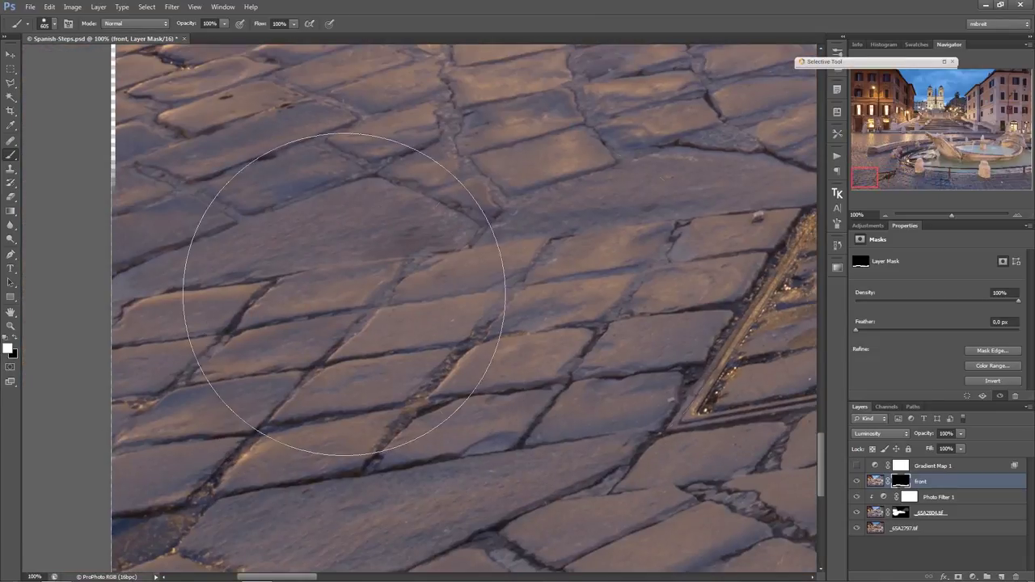
{"action": "left_click_drag", "start_coordinate": [670, 407], "coordinate": [234, 351]}
{"action": "left_click_drag", "start_coordinate": [543, 331], "coordinate": [518, 326]}
Check the foreground blend on the whole image by comparing it with the front layer hidden and shown
{"action": "left_click", "coordinate": [518, 327], "text": "alt"}
{"action": "left_click", "coordinate": [512, 330], "text": "alt"}
{"action": "left_click", "coordinate": [509, 333], "text": "alt"}
{"action": "left_click", "coordinate": [505, 338], "text": "alt"}
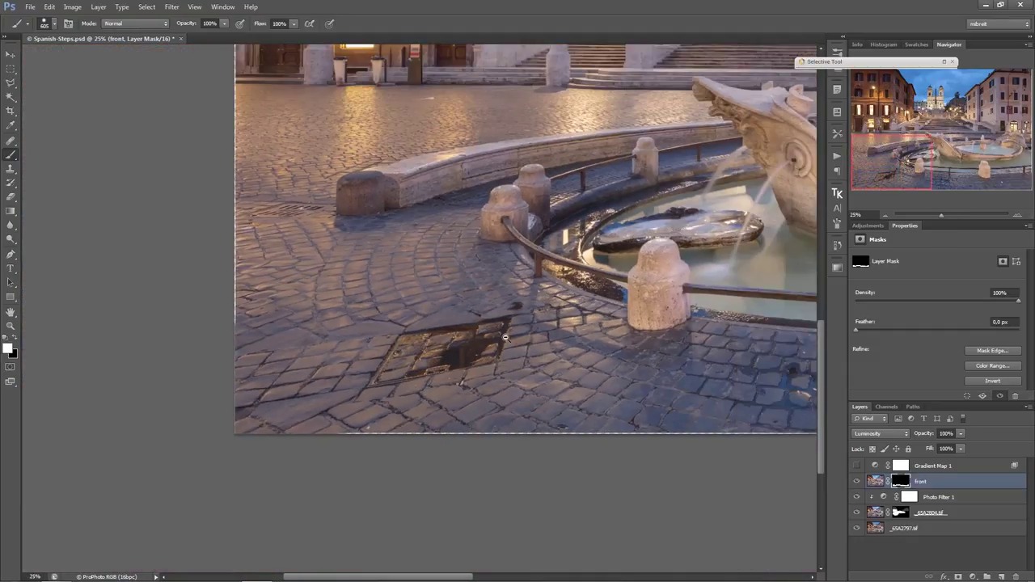
{"action": "left_click", "coordinate": [505, 338], "text": "alt"}
{"action": "left_click", "coordinate": [493, 356], "text": "alt"}
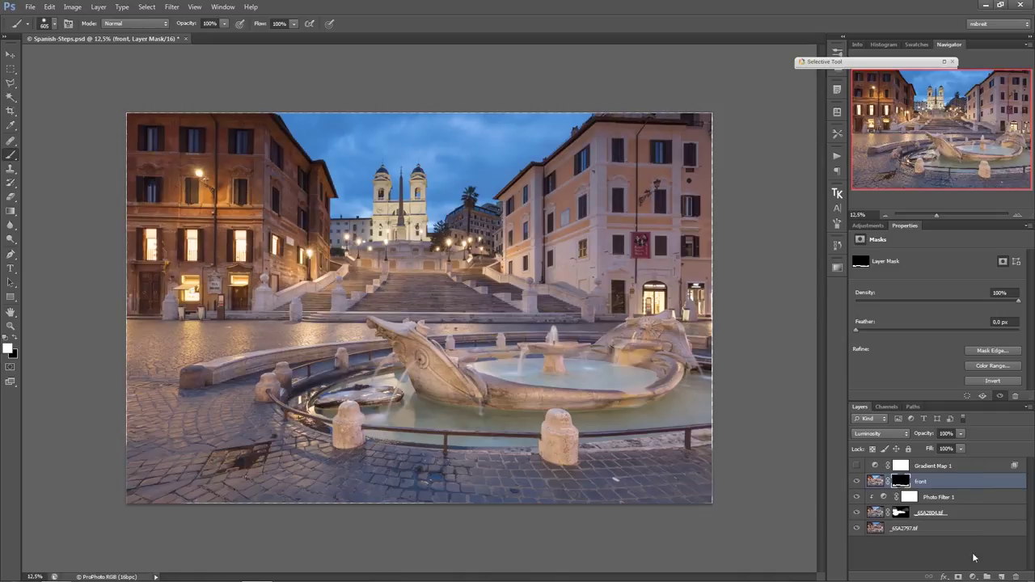
{"action": "left_click", "coordinate": [857, 481]}
{"action": "left_click", "coordinate": [857, 481]}
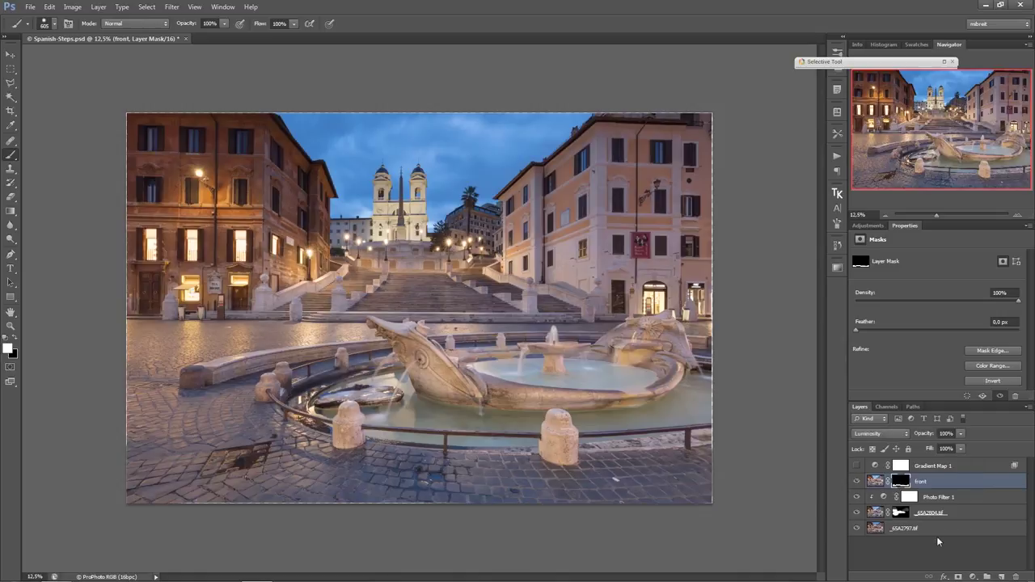
Add a Curves adjustment layer above the front layer and clip it to that layer
{"action": "left_click", "coordinate": [970, 576]}
{"action": "left_click", "coordinate": [954, 402]}
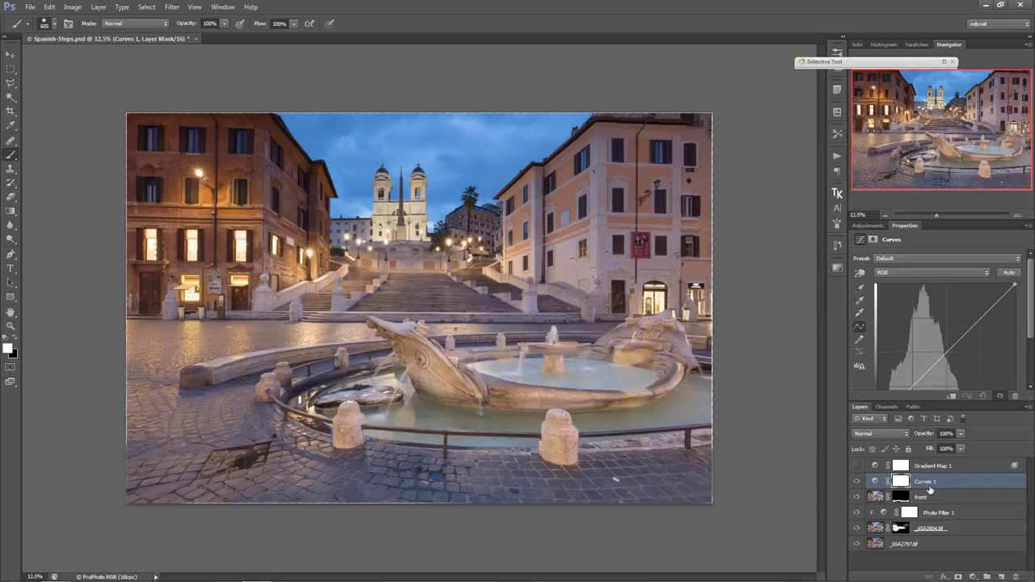
{"action": "left_click", "coordinate": [930, 484], "text": "alt"}
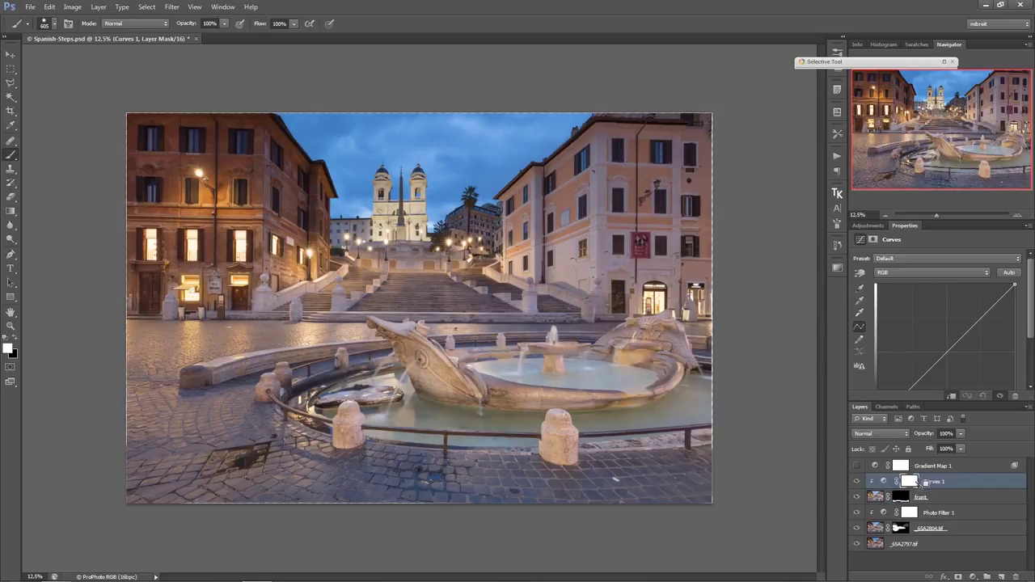
Lower the midtones slightly with a point on the RGB curve and compare with the front layer hidden and shown
{"action": "left_click", "coordinate": [942, 359]}
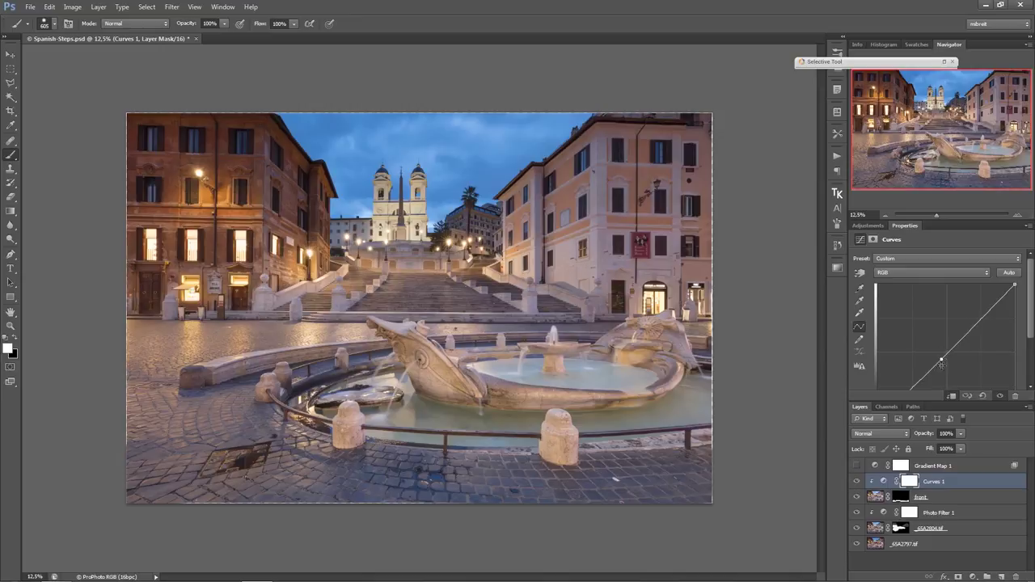
{"action": "left_click", "coordinate": [856, 498]}
{"action": "left_click", "coordinate": [857, 498]}
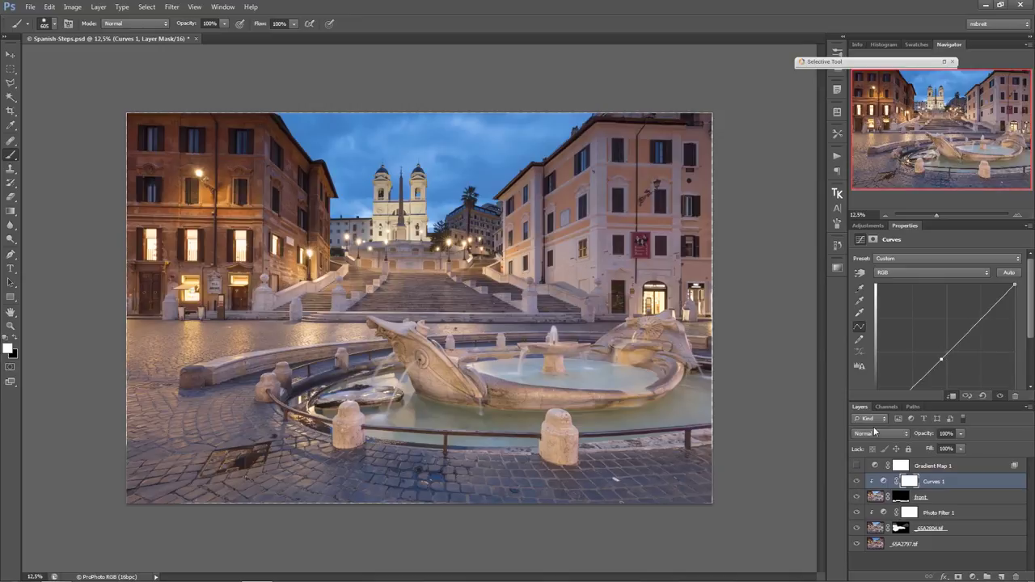